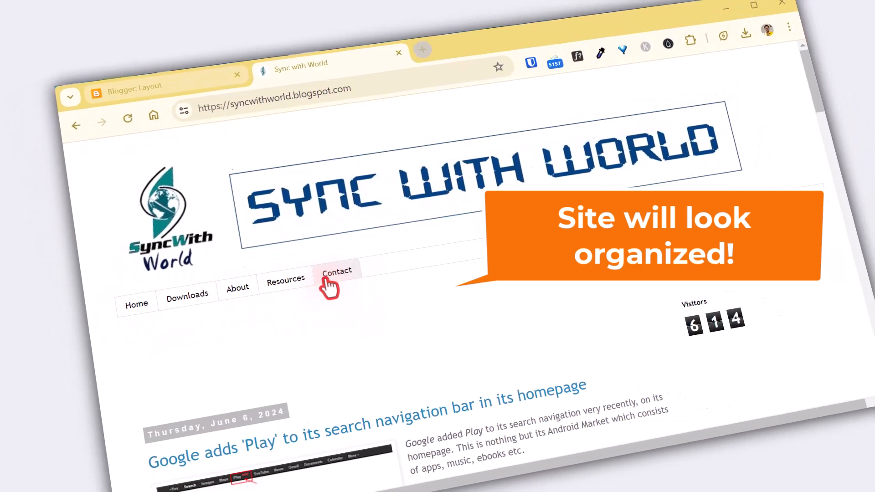
pyautogui.scroll(-1, 245, 249)
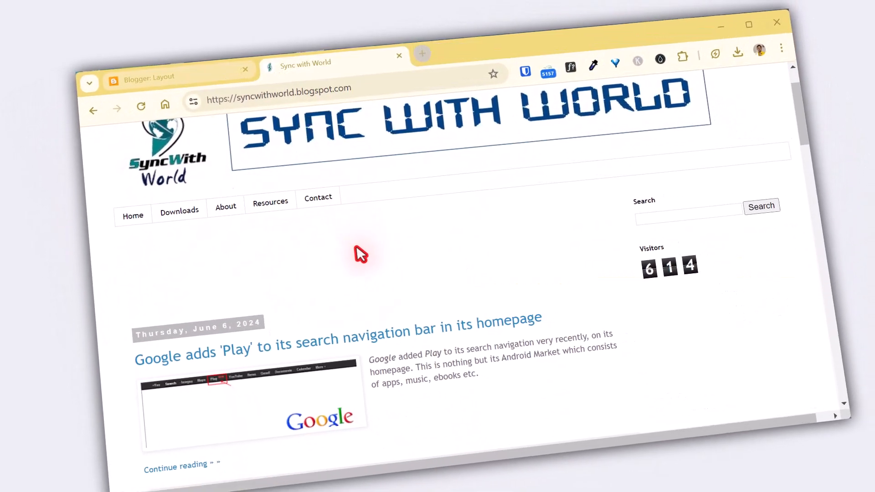
pyautogui.scroll(1, 381, 250)
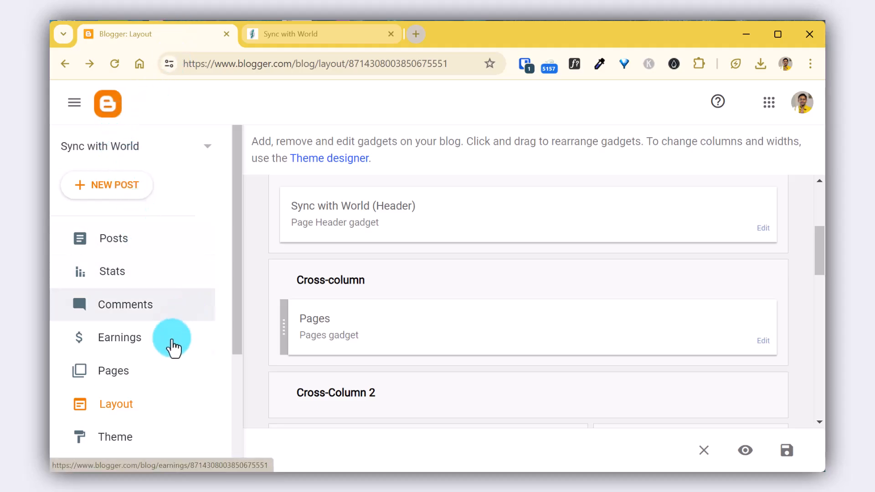
# Step: Open the Layout page of the Sync with World blog
pyautogui.scroll(-2, 171, 356)
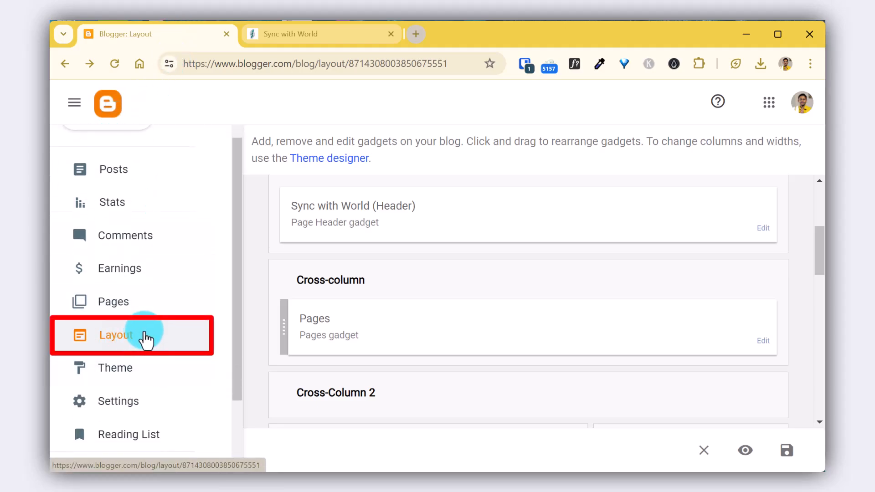
pyautogui.click(187, 342)
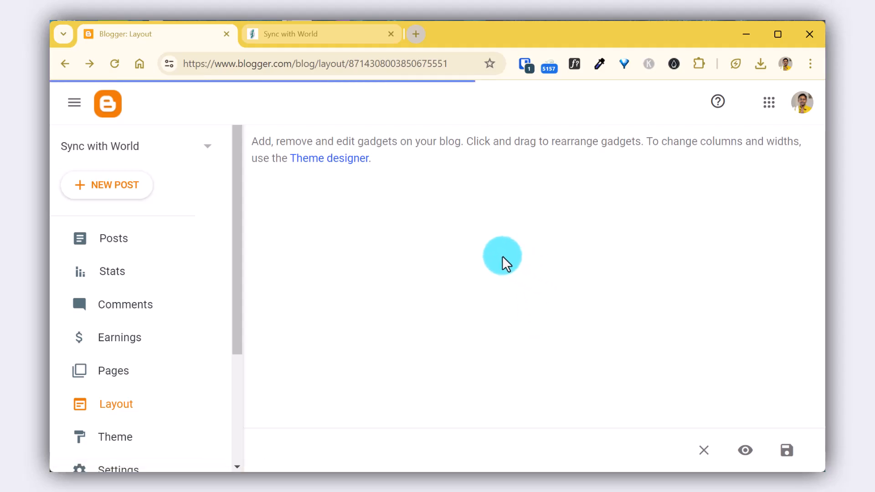
# Step: Try to add a Pages gadget to the sidebar-right-1 section
pyautogui.scroll(-2, 355, 301)
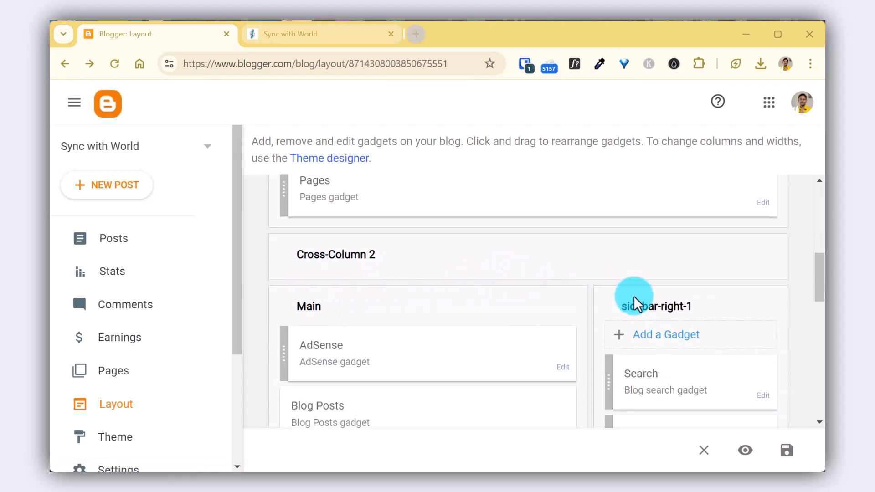
pyautogui.scroll(-1, 638, 305)
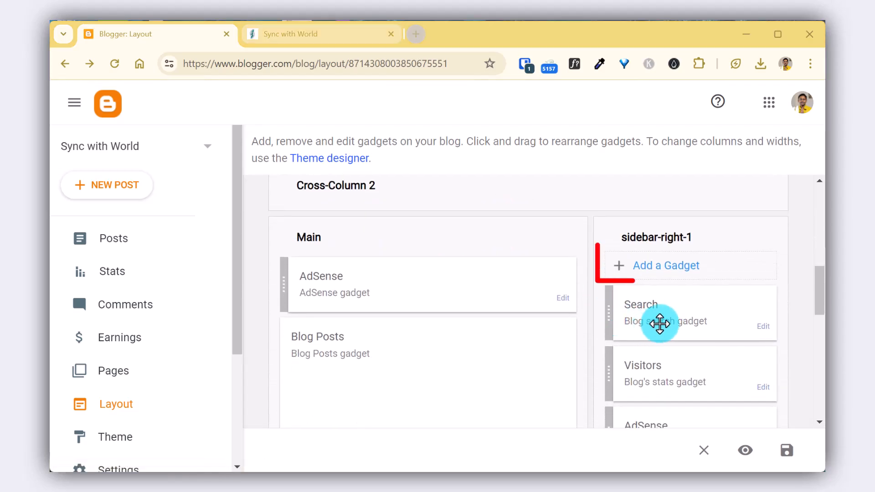
pyautogui.click(661, 268)
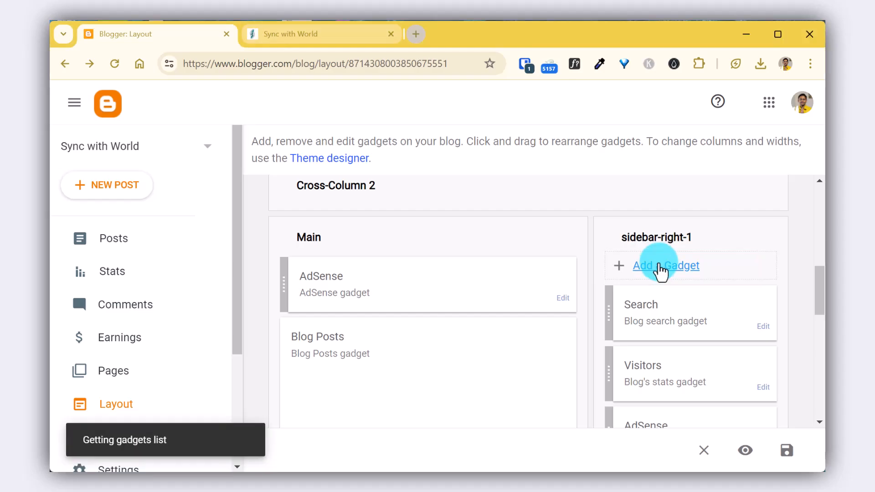
pyautogui.scroll(-9, 515, 237)
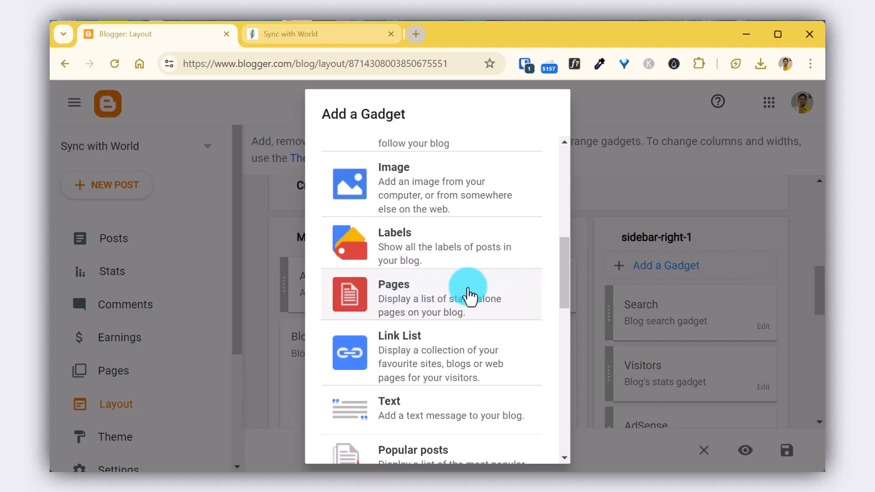
pyautogui.click(469, 295)
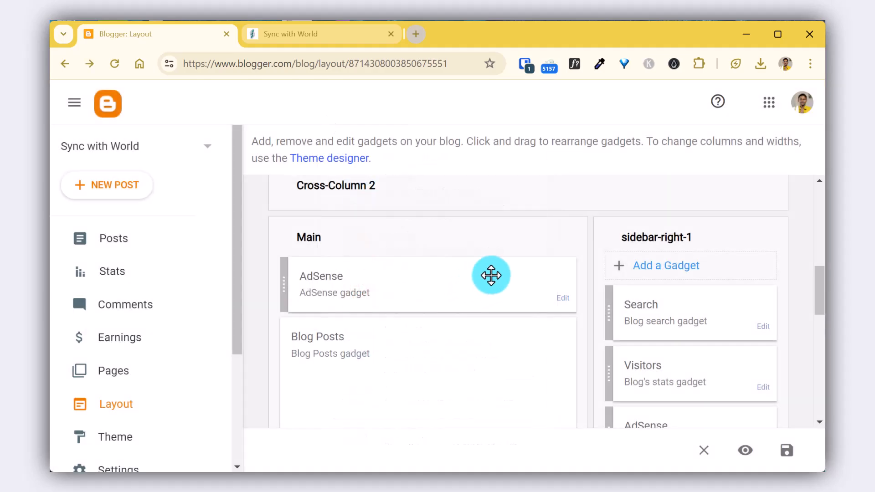
# Step: Remove the existing Pages gadget from the Cross-column section
pyautogui.scroll(5, 490, 275)
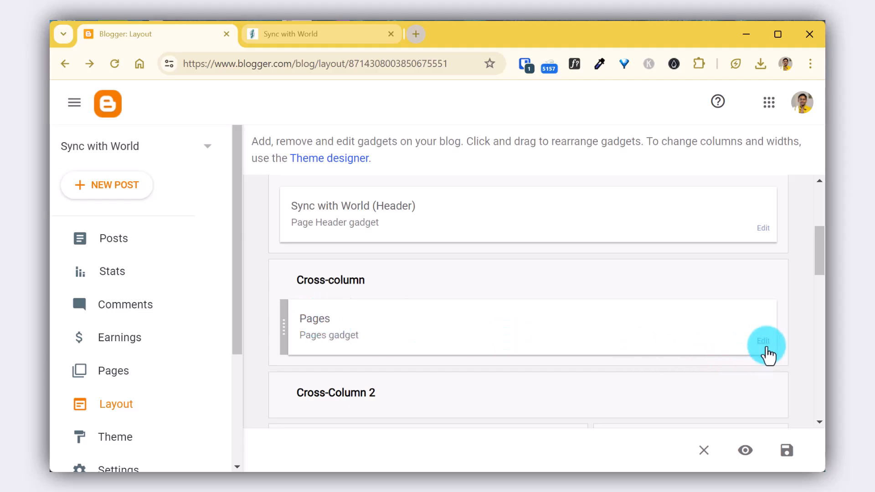
pyautogui.click(765, 342)
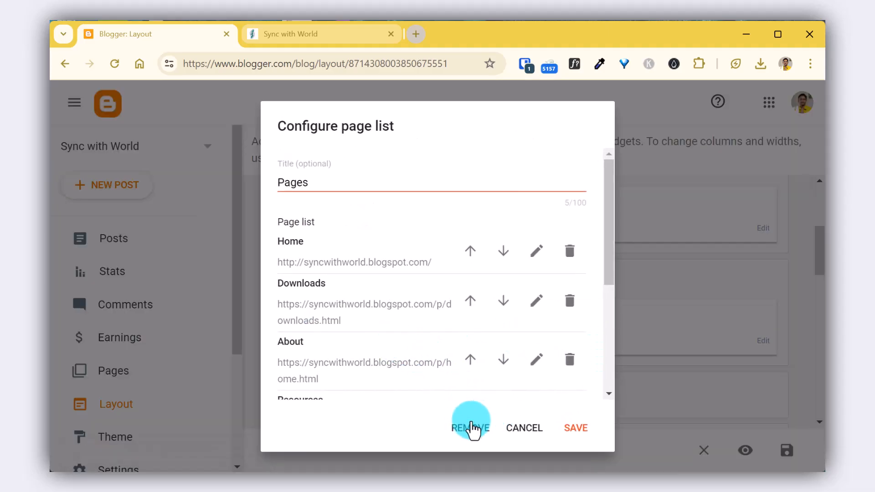
pyautogui.click(464, 428)
pyautogui.click(529, 319)
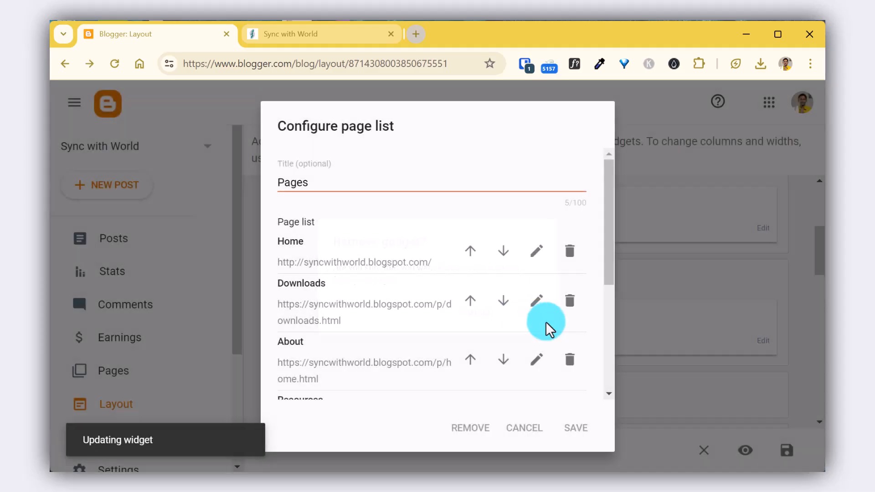
# Step: Start a new Pages gadget in the sidebar-right-1 section
pyautogui.scroll(-4, 588, 297)
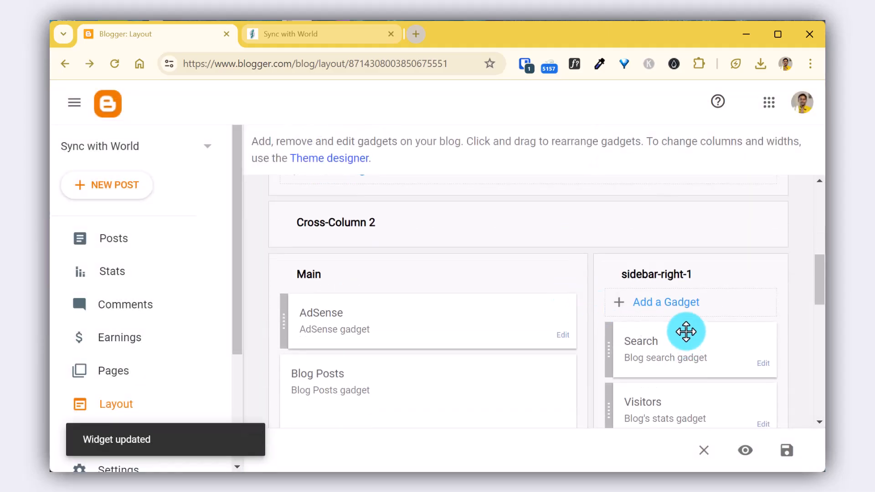
pyautogui.click(683, 303)
pyautogui.scroll(-7, 412, 273)
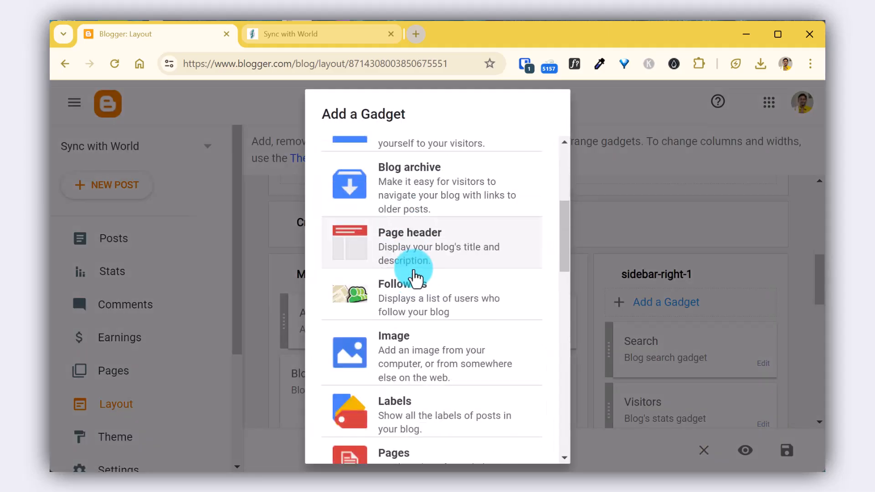
pyautogui.scroll(-1, 415, 289)
pyautogui.click(417, 298)
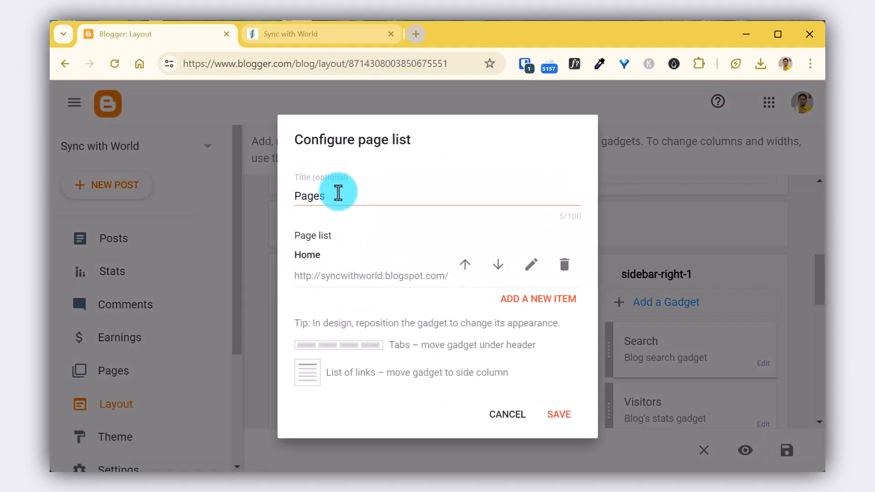
pyautogui.moveTo(336, 194); pyautogui.dragTo(267, 202)
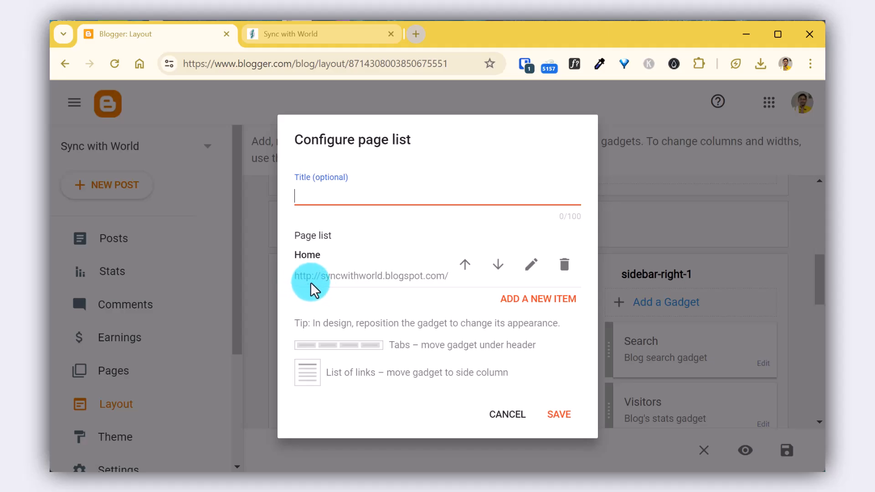
pyautogui.click(529, 265)
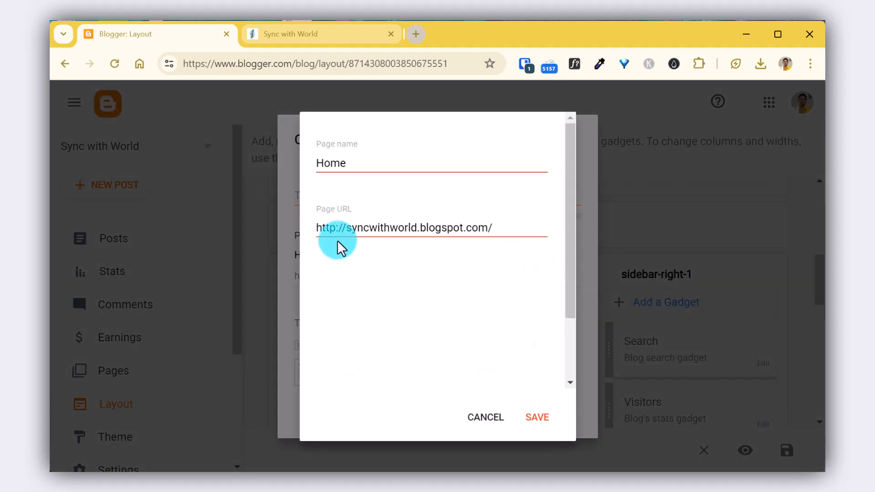
pyautogui.click(341, 227)
pyautogui.write('s')
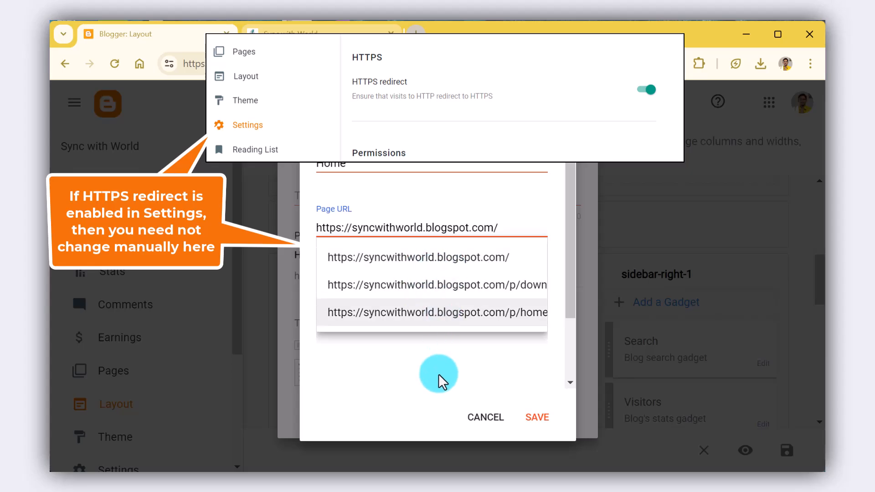
pyautogui.click(437, 257)
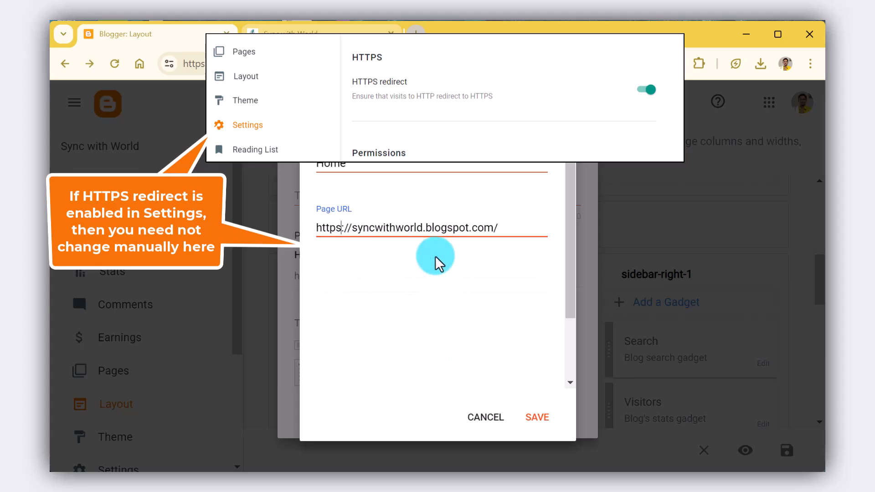
pyautogui.click(532, 417)
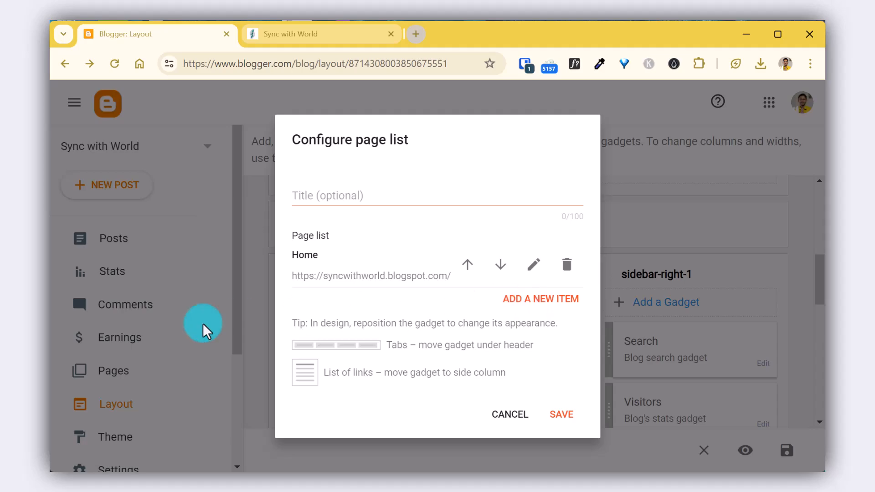
# Step: Add the existing Downloads page as a new item in the page list
pyautogui.click(547, 304)
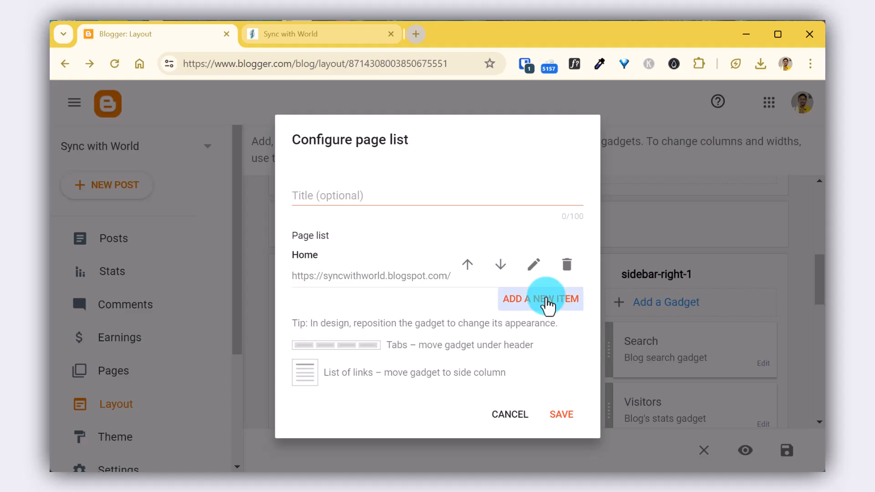
pyautogui.click(352, 163)
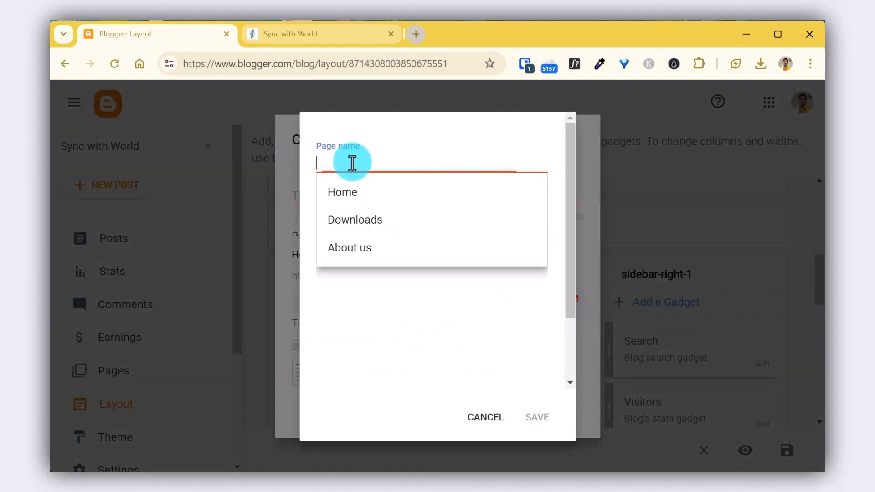
pyautogui.click(357, 220)
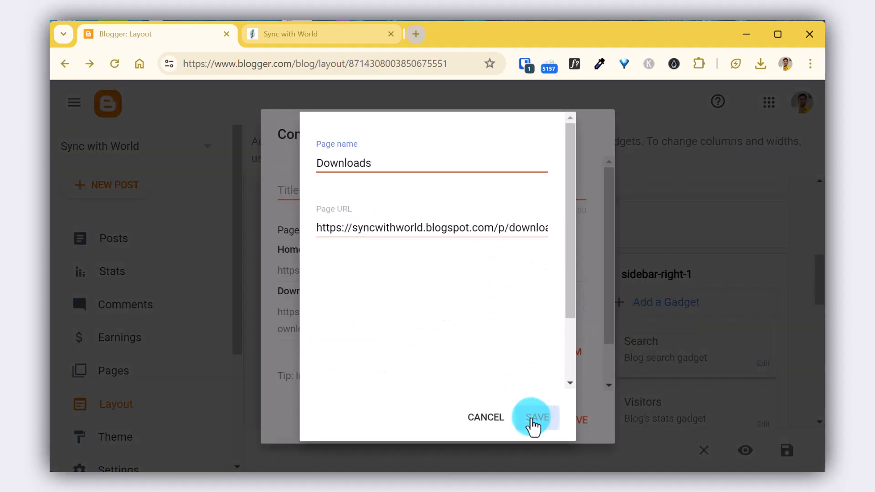
pyautogui.click(534, 422)
# Step: Add the existing About us page to the page list and shorten its item name to About
pyautogui.click(546, 358)
pyautogui.click(343, 165)
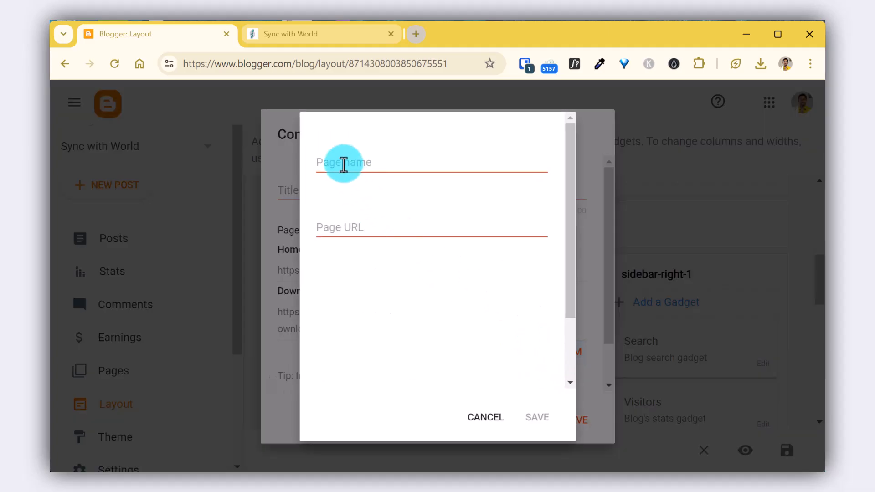
pyautogui.click(358, 250)
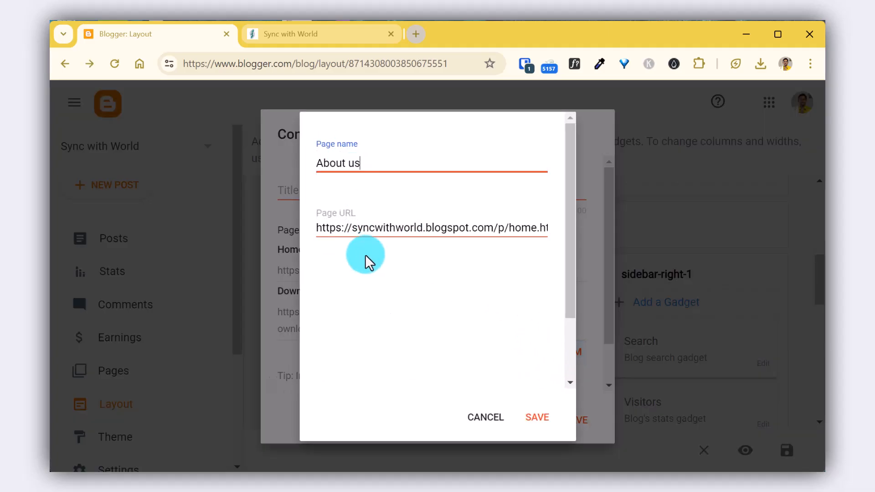
pyautogui.press('BackSpace')
pyautogui.press('BackSpace')
pyautogui.press('BackSpace')
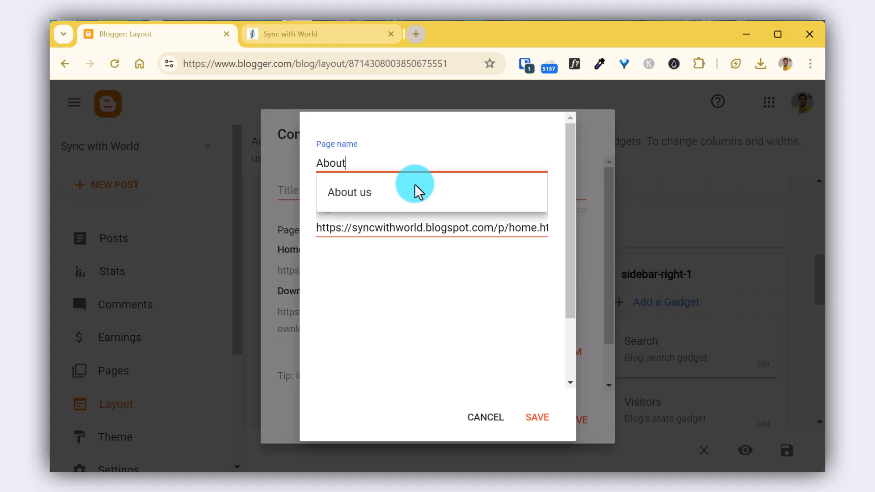
pyautogui.click(538, 418)
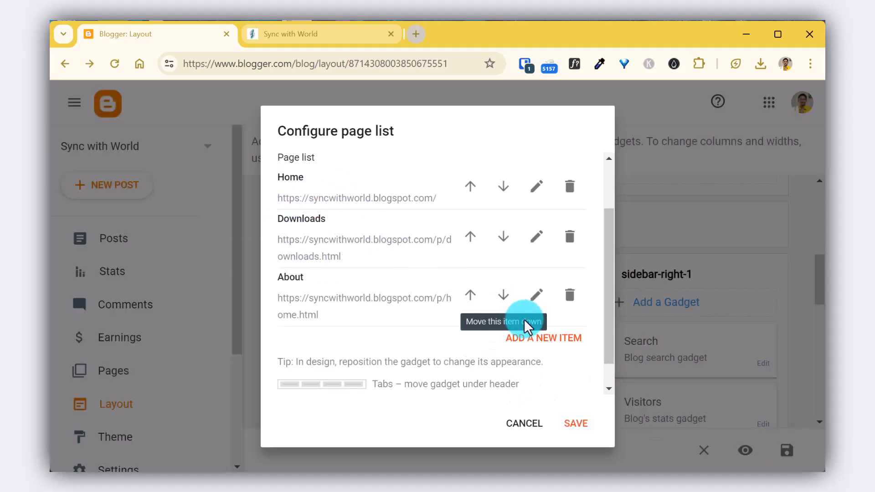
# Step: Save the configured page list gadget and save the blog layout
pyautogui.click(545, 349)
pyautogui.click(487, 416)
pyautogui.click(577, 424)
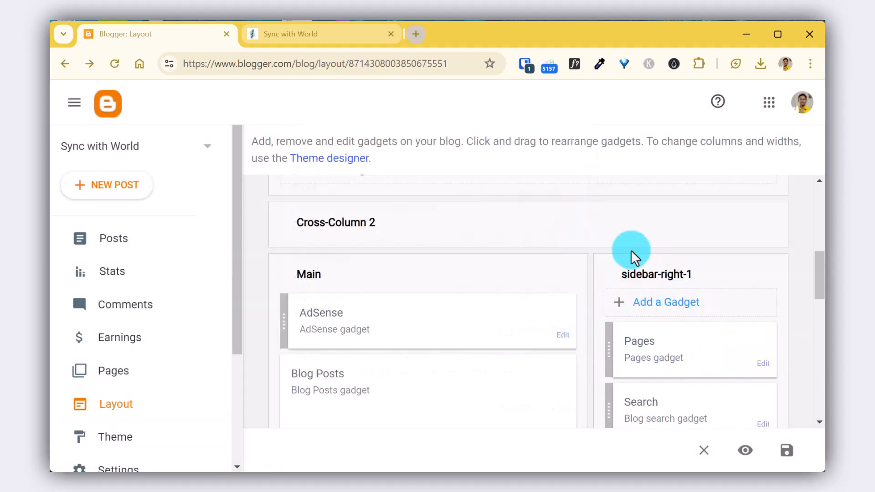
pyautogui.click(786, 451)
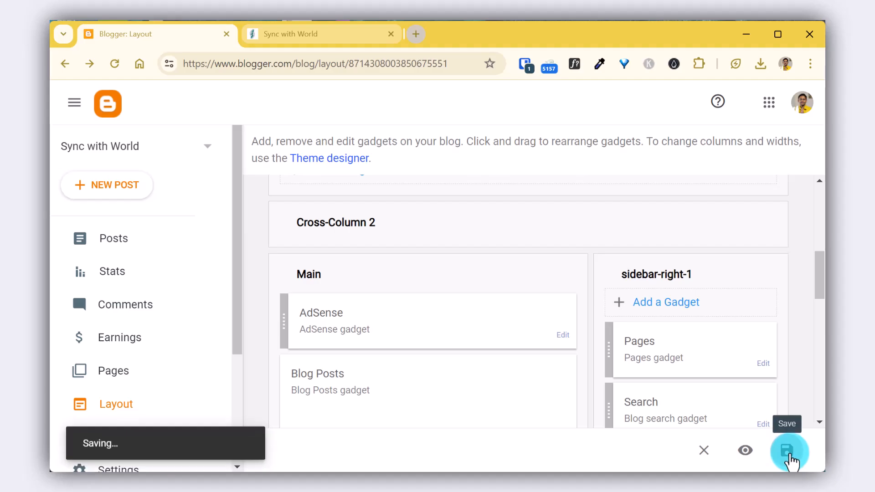
# Step: Switch to the live Sync with World blog and reload it to check the sidebar's page links
pyautogui.click(296, 33)
pyautogui.click(114, 63)
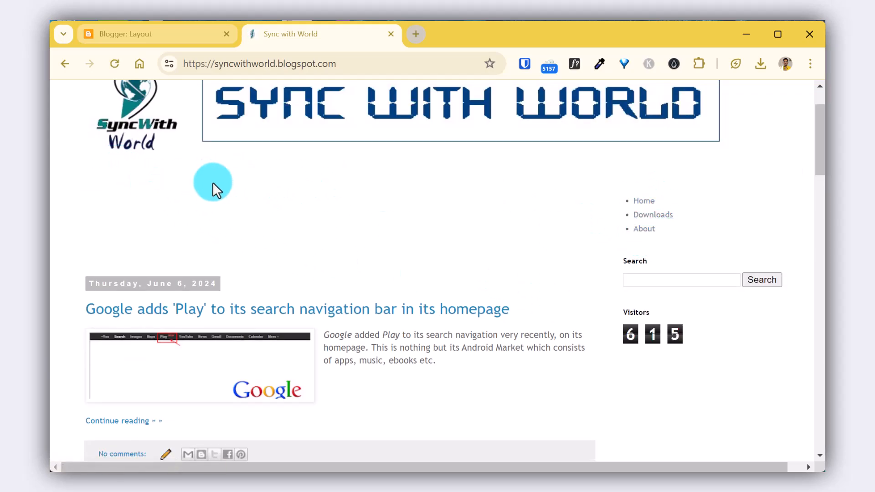
# Step: Return to the Blogger layout and move the Pages gadget from sidebar-right-1 to the Cross-column section under the header
pyautogui.click(179, 34)
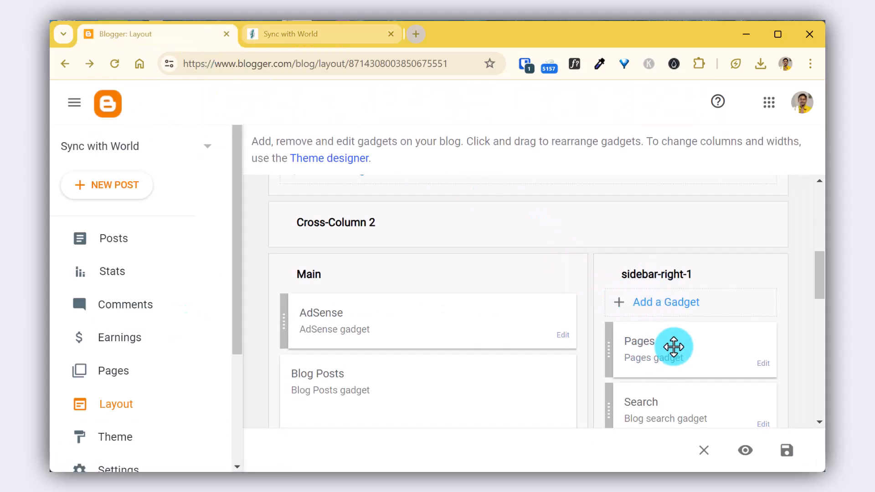
pyautogui.scroll(2, 365, 350)
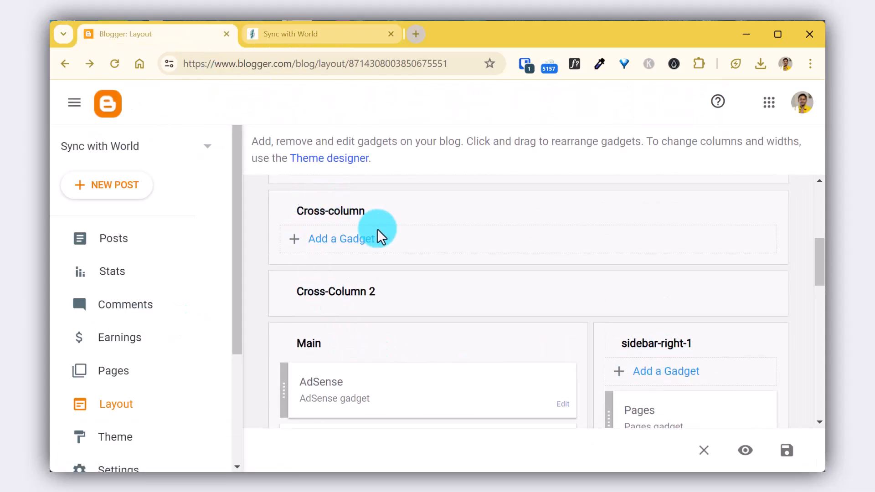
pyautogui.scroll(2, 377, 227)
pyautogui.scroll(2, 381, 245)
pyautogui.scroll(2, 378, 228)
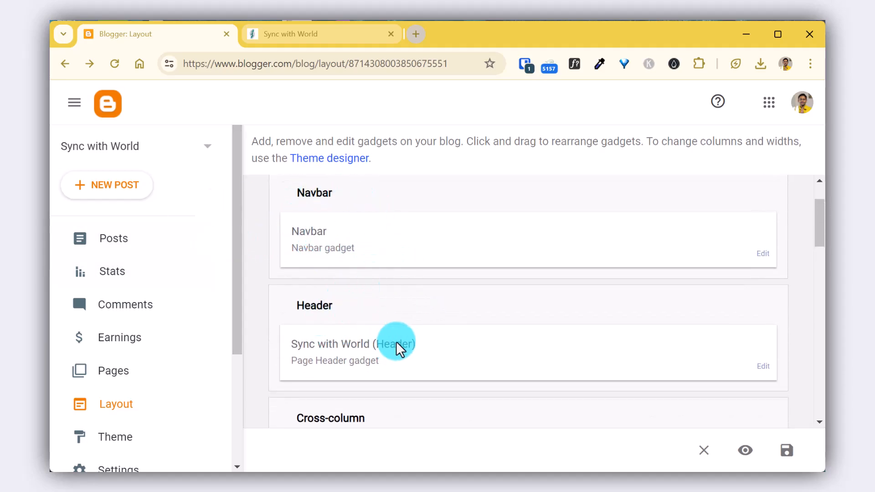
pyautogui.scroll(-6, 391, 350)
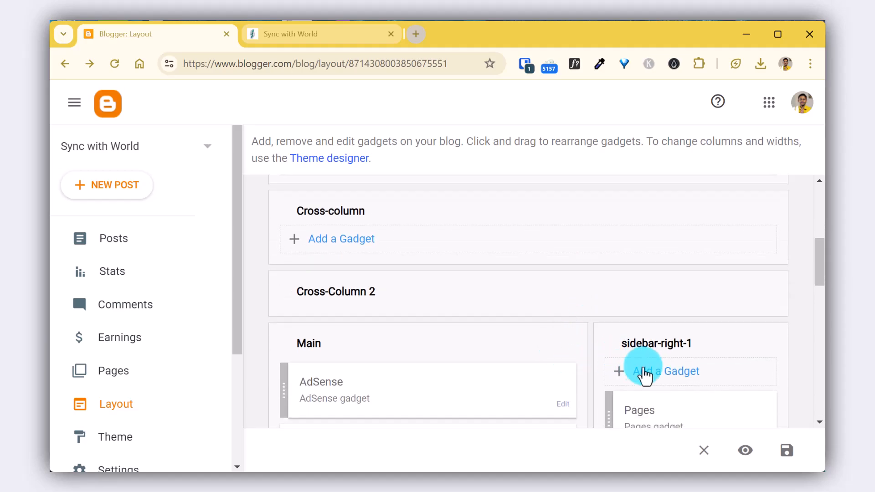
pyautogui.moveTo(633, 413); pyautogui.dragTo(309, 270)
pyautogui.scroll(3, 560, 310)
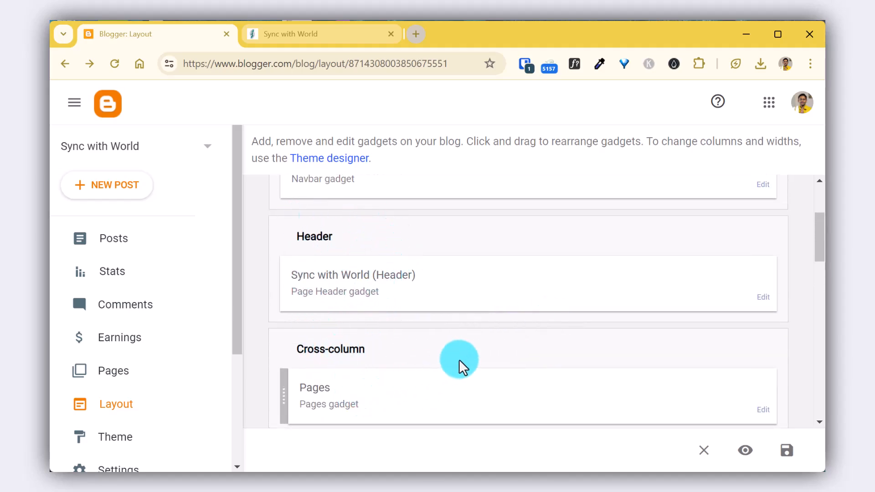
# Step: Save the blog layout and reload the live Sync with World blog to check the page links below its header
pyautogui.click(787, 451)
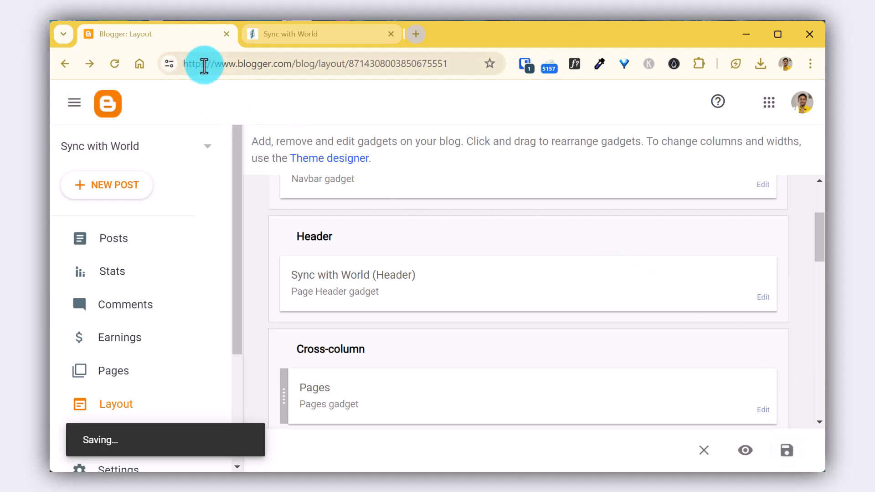
pyautogui.click(306, 34)
pyautogui.click(114, 63)
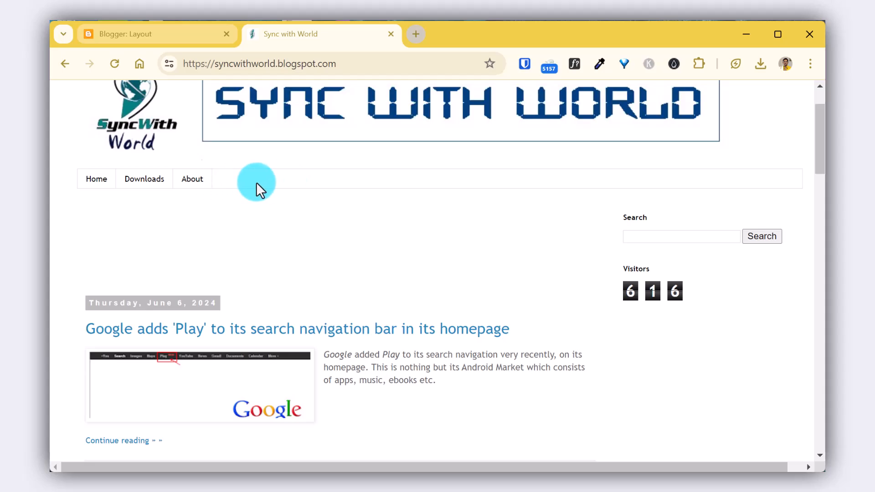
pyautogui.scroll(-3, 387, 236)
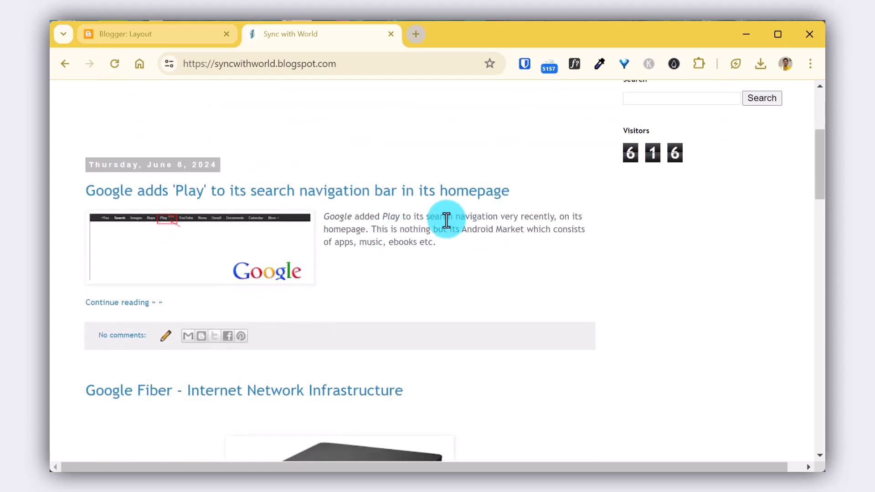
pyautogui.scroll(-5, 409, 196)
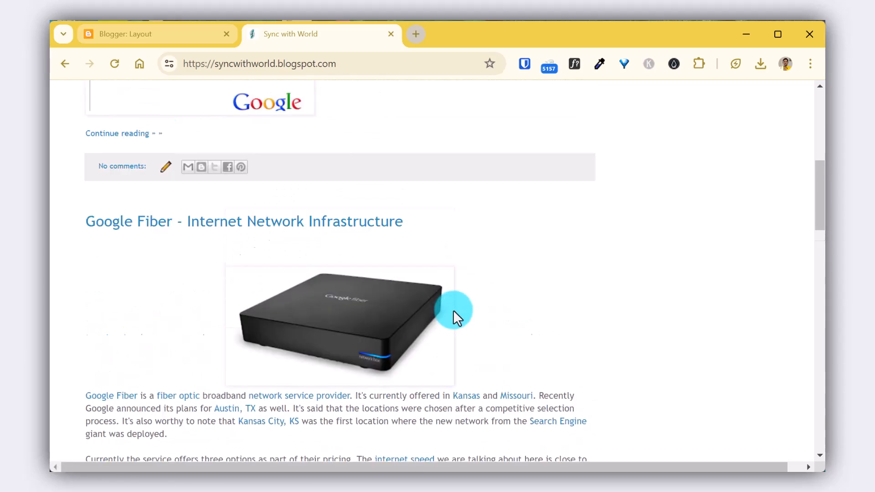
pyautogui.scroll(5, 453, 315)
pyautogui.scroll(3, 343, 223)
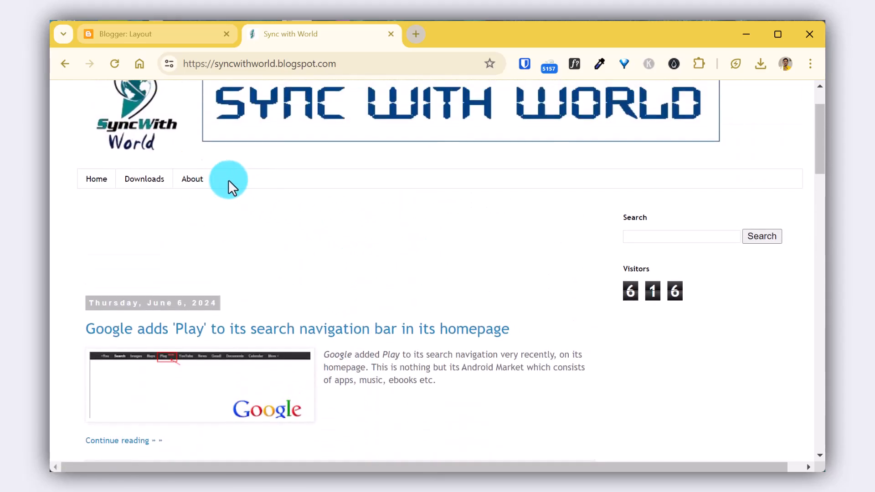
# Step: Return to the Blogger layout and start a new item named YouTube in the Cross-column Pages gadget
pyautogui.click(185, 36)
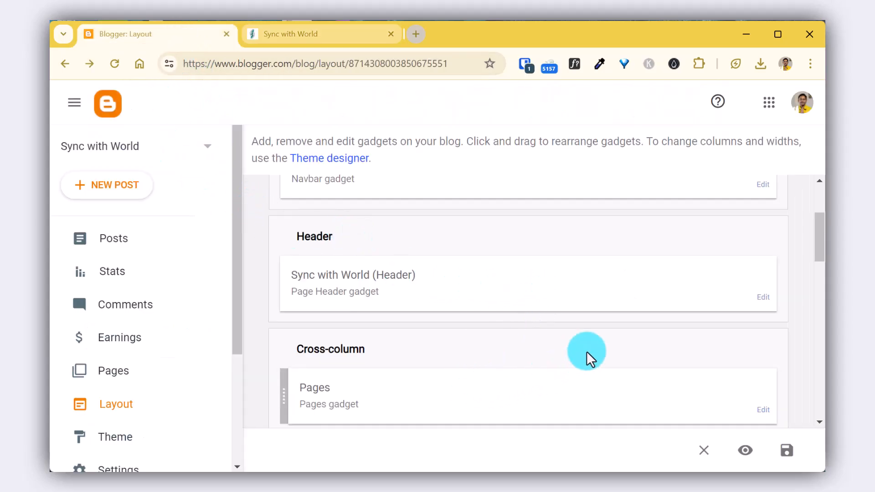
pyautogui.click(762, 411)
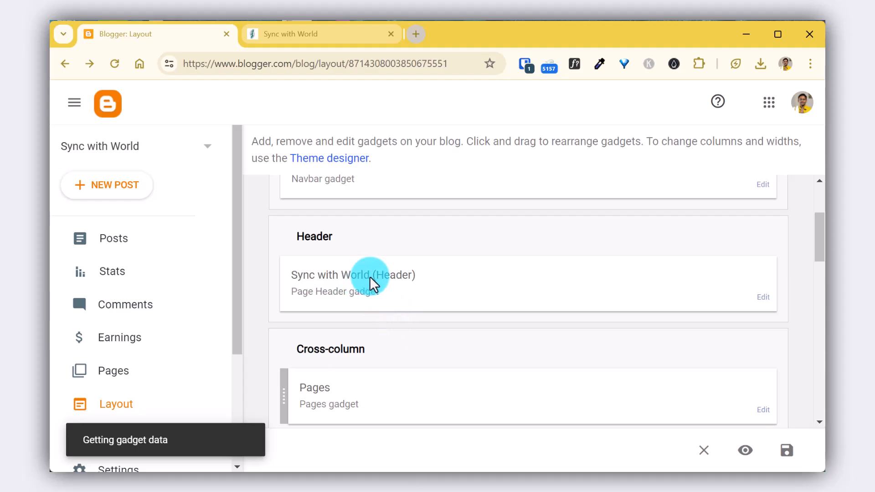
pyautogui.scroll(-2, 518, 344)
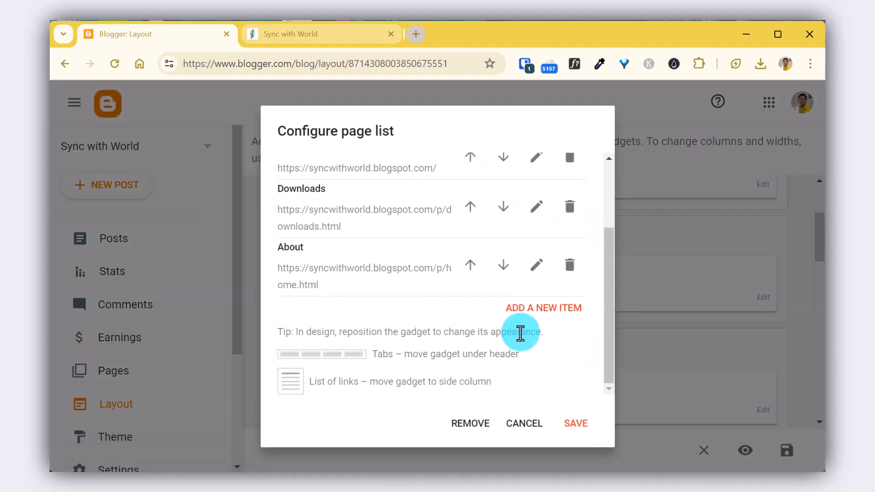
pyautogui.click(545, 309)
pyautogui.click(351, 162)
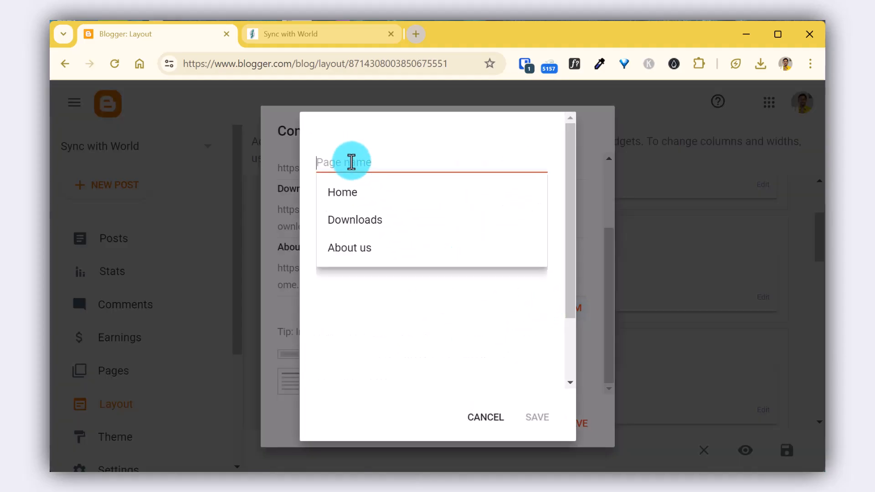
pyautogui.write('YouTube')
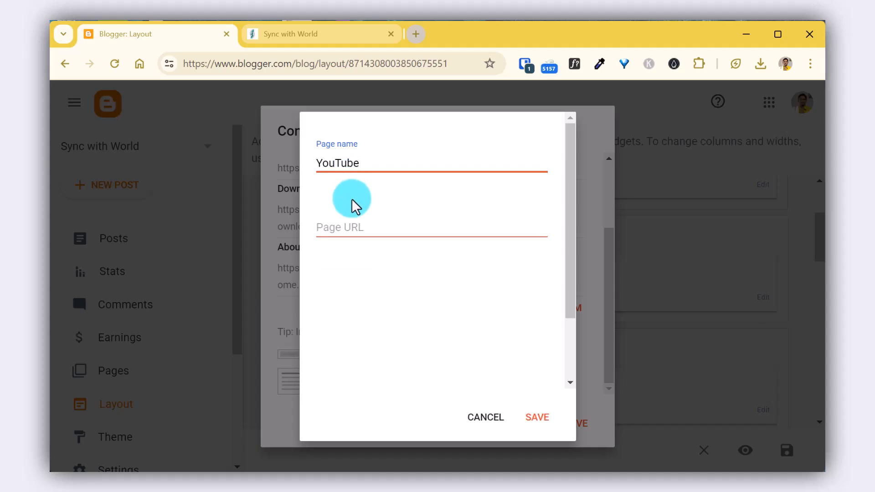
# Step: Set the YouTube item's page URL to the author's YouTube channel address and save the item, page list and layout
pyautogui.click(343, 231)
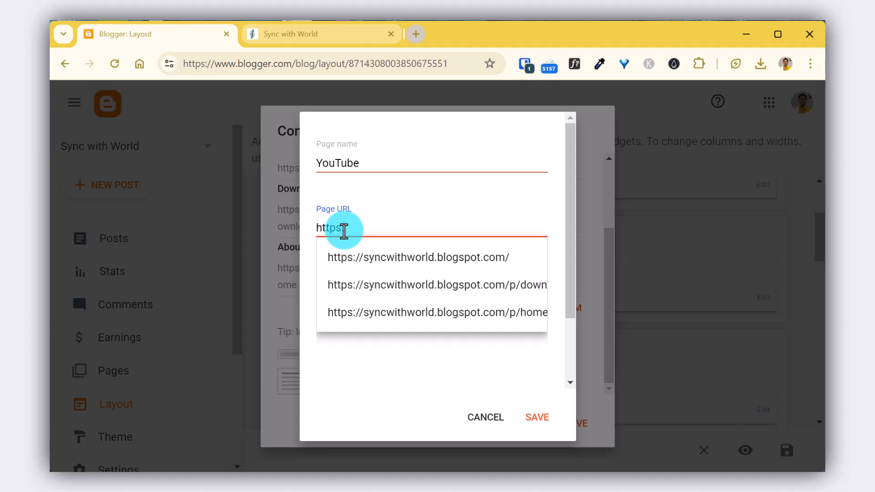
pyautogui.write('https://youtube.com/@techl')
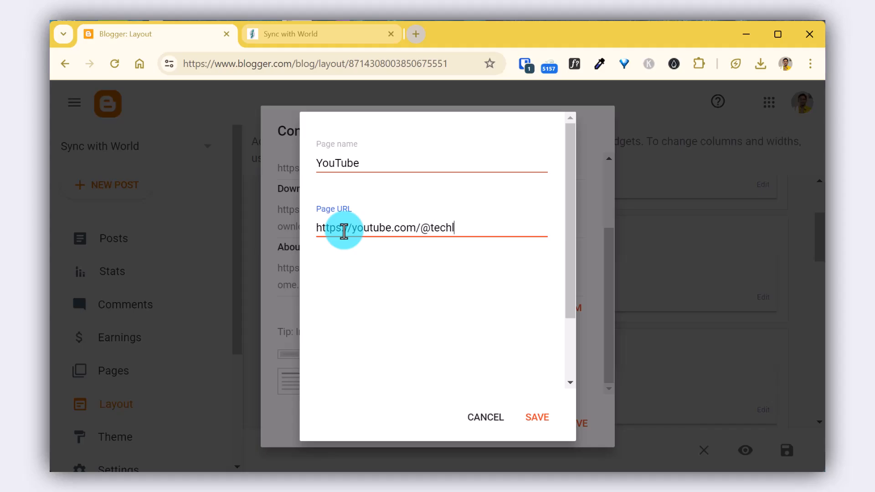
pyautogui.doubleClick(444, 228)
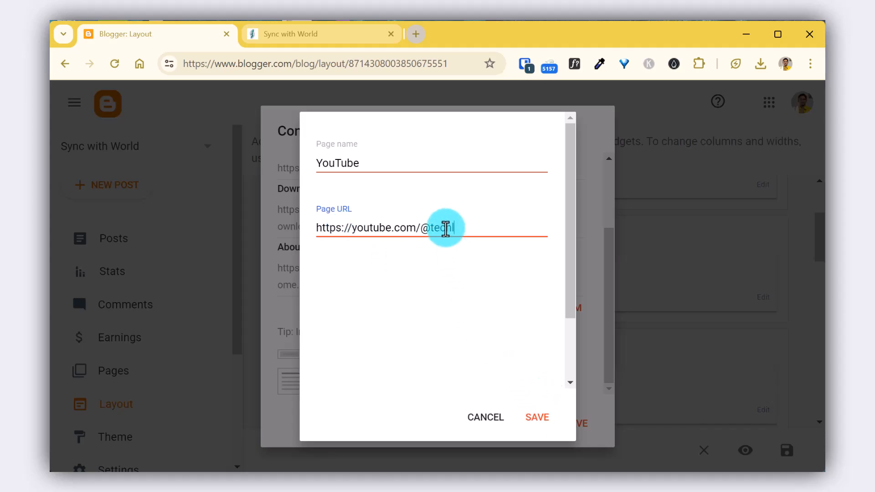
pyautogui.write('aruns')
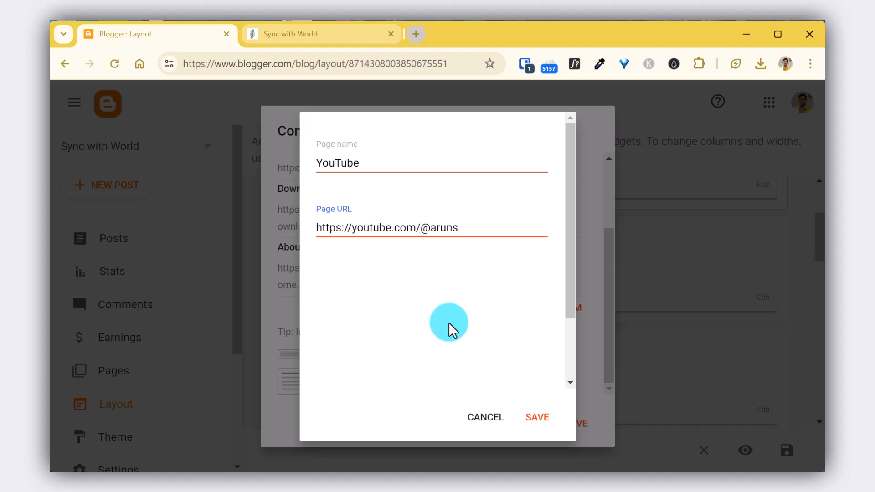
pyautogui.click(545, 419)
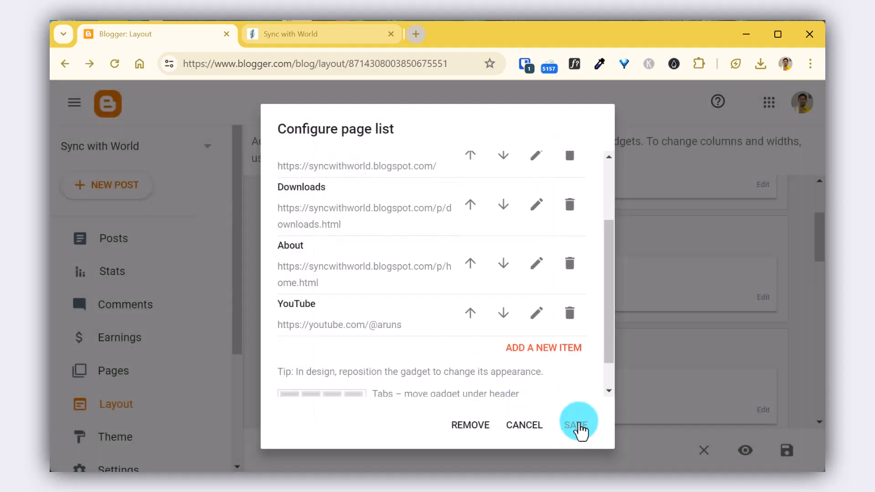
pyautogui.click(577, 426)
pyautogui.click(788, 451)
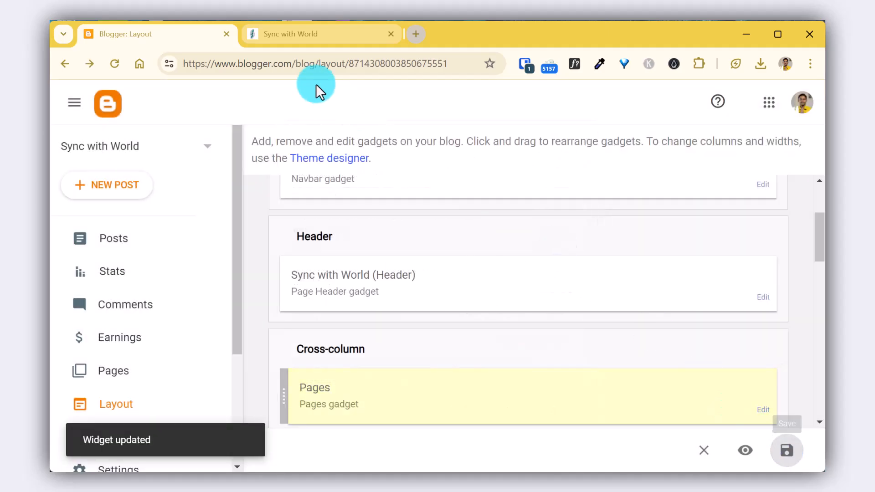
# Step: Reload the live Sync with World blog, test the YouTube link in its navigation bar and go back to the blog
pyautogui.click(316, 34)
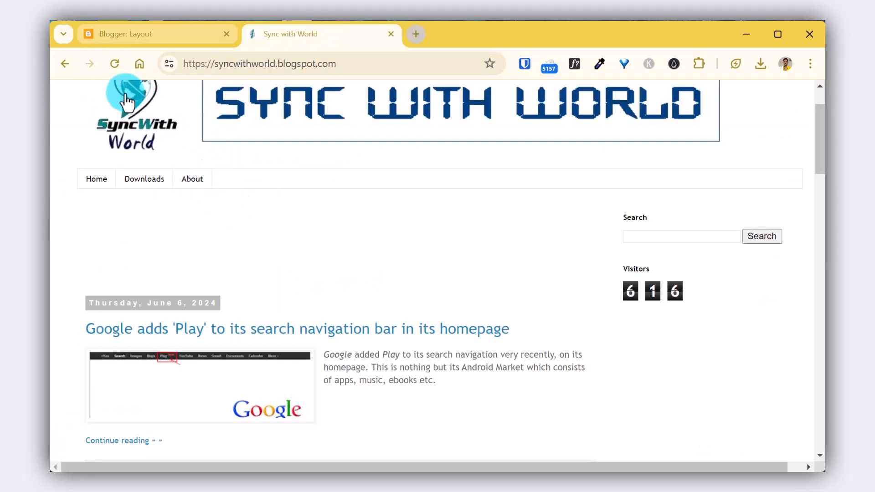
pyautogui.click(119, 63)
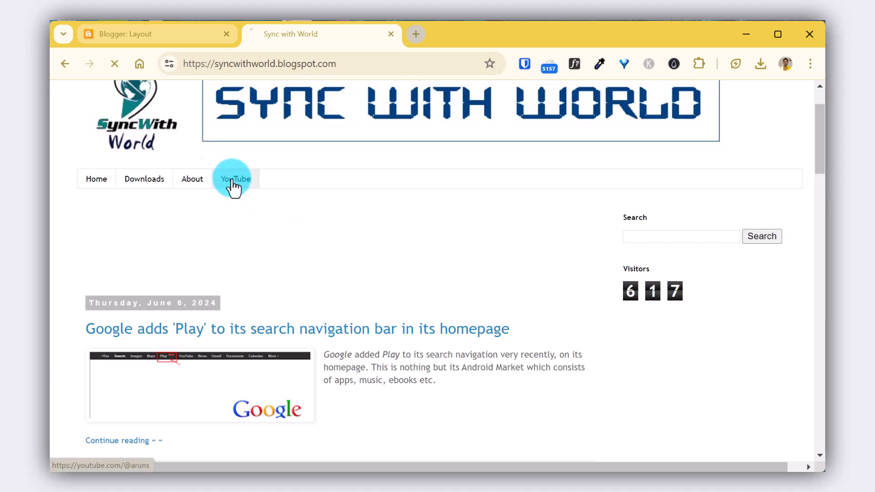
pyautogui.click(232, 181)
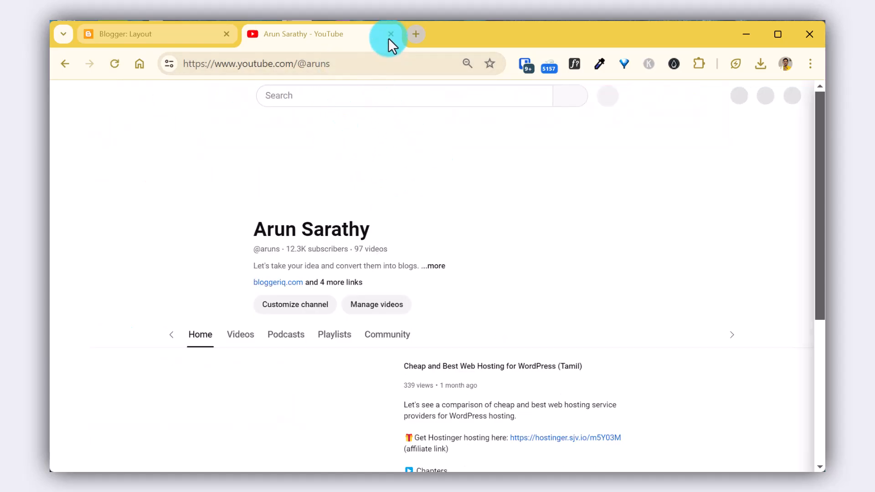
pyautogui.click(65, 63)
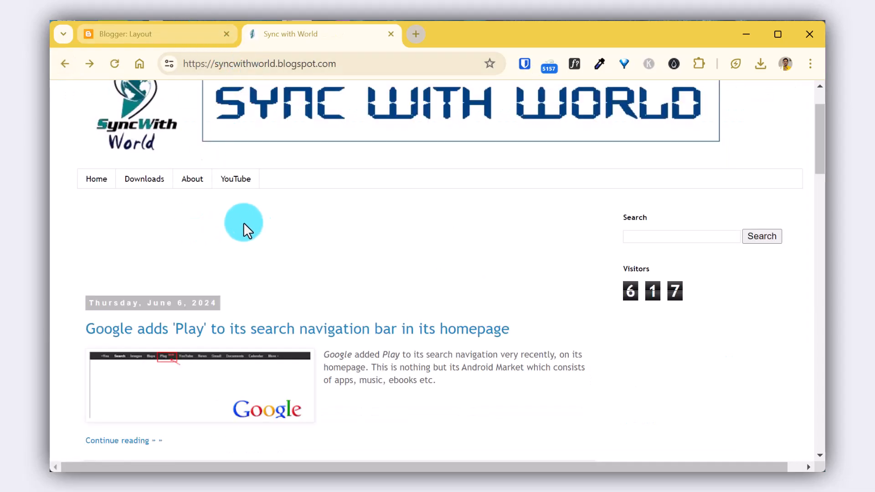
# Step: Return to Blogger and review the blog's pages, its posts and the Pages gadget in the layout
pyautogui.click(178, 32)
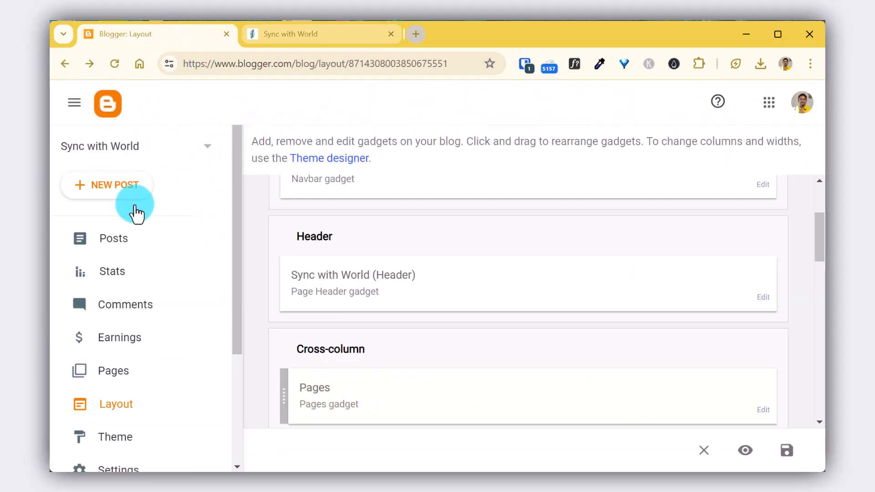
pyautogui.click(167, 365)
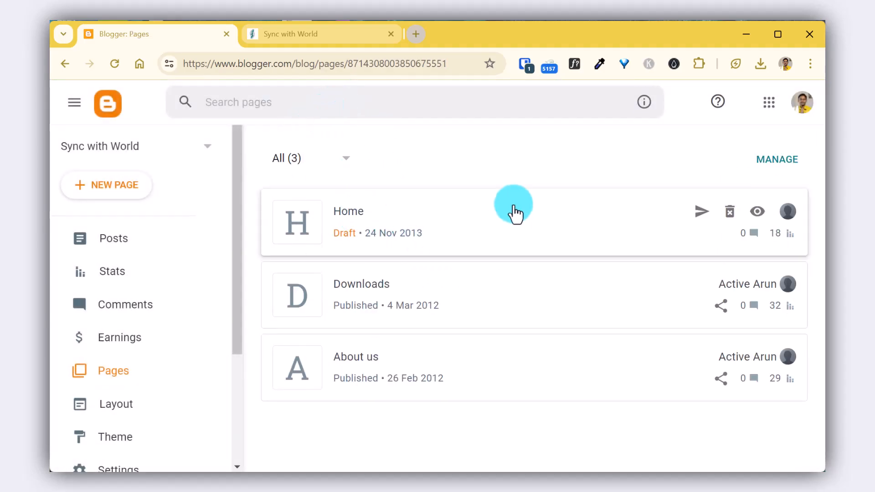
pyautogui.click(133, 239)
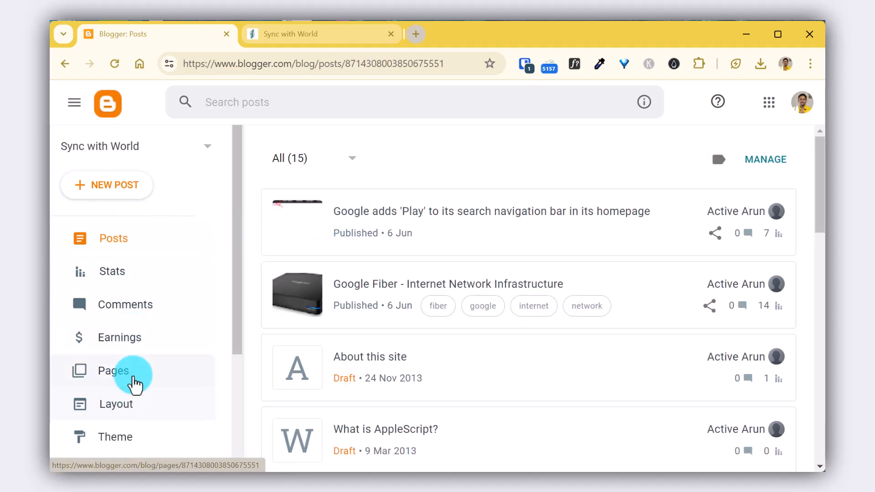
pyautogui.click(128, 412)
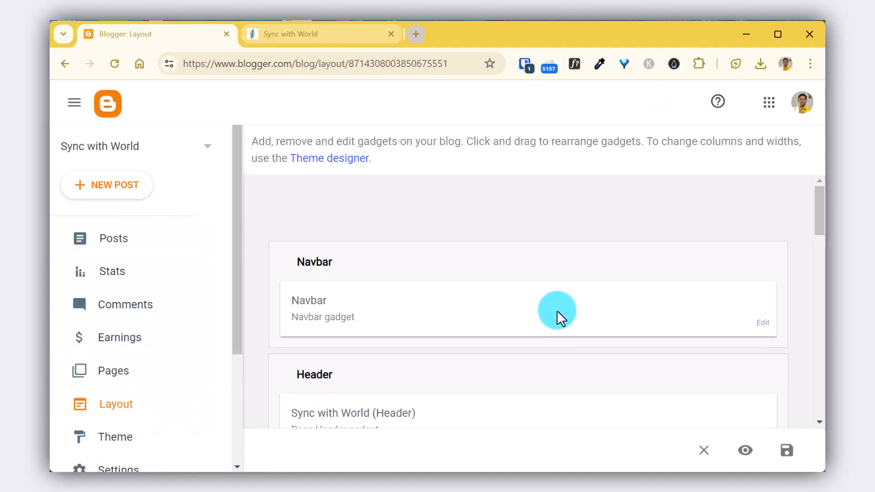
pyautogui.scroll(-5, 536, 272)
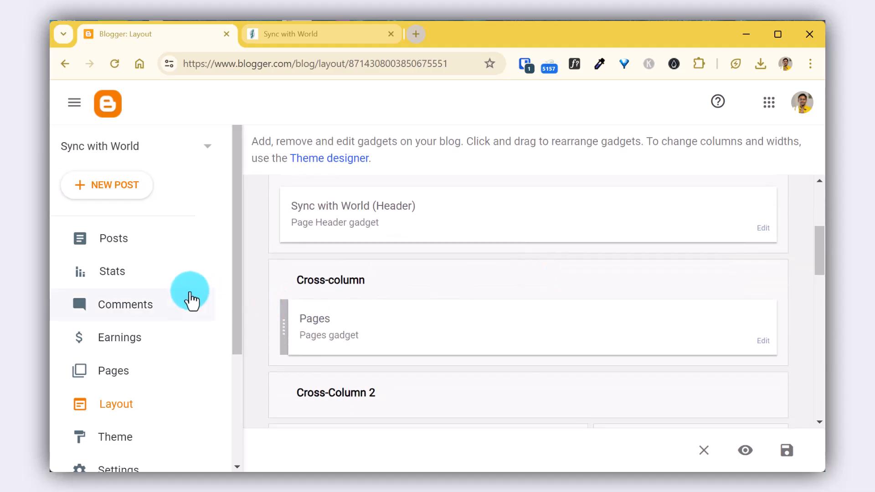
# Step: Examine the labels of the Google 'Play' and Google Fiber posts and of the other entries in the posts list
pyautogui.click(144, 246)
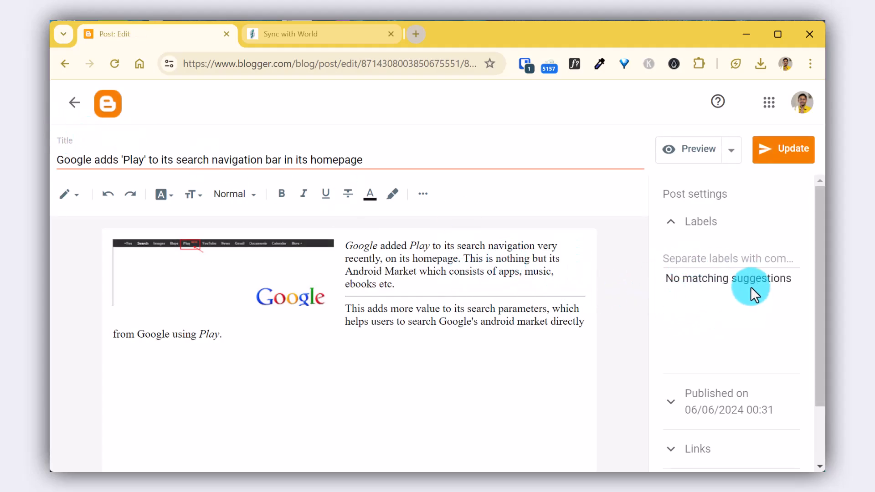
pyautogui.click(74, 102)
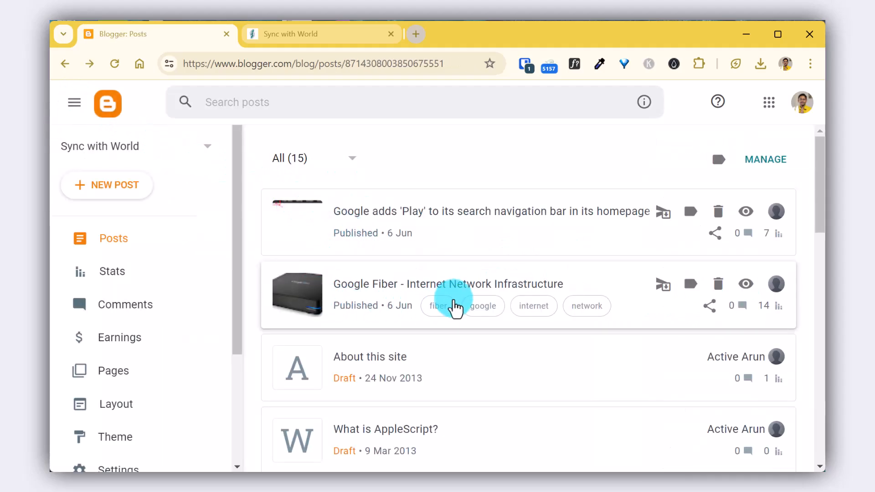
pyautogui.click(531, 285)
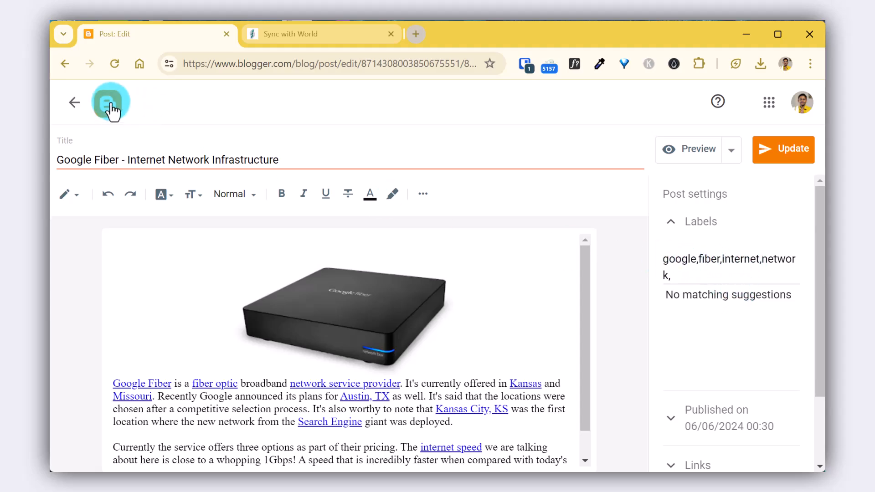
pyautogui.click(76, 104)
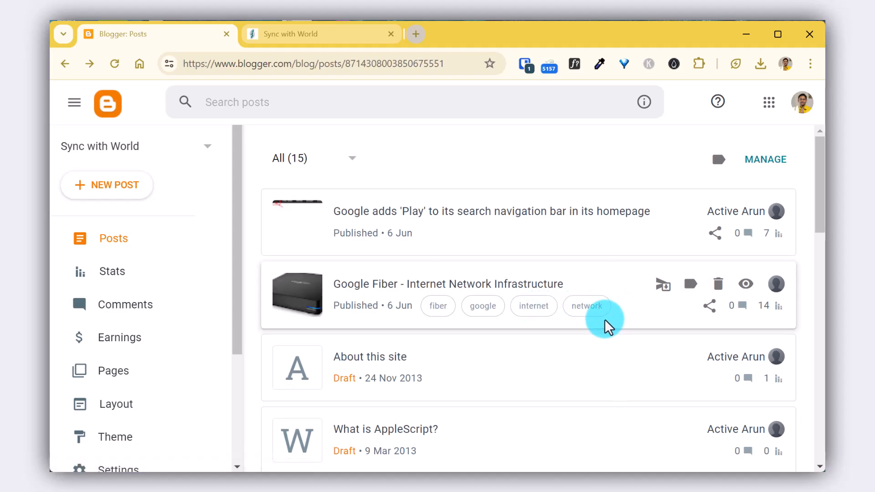
pyautogui.scroll(-3, 493, 285)
pyautogui.scroll(-7, 492, 284)
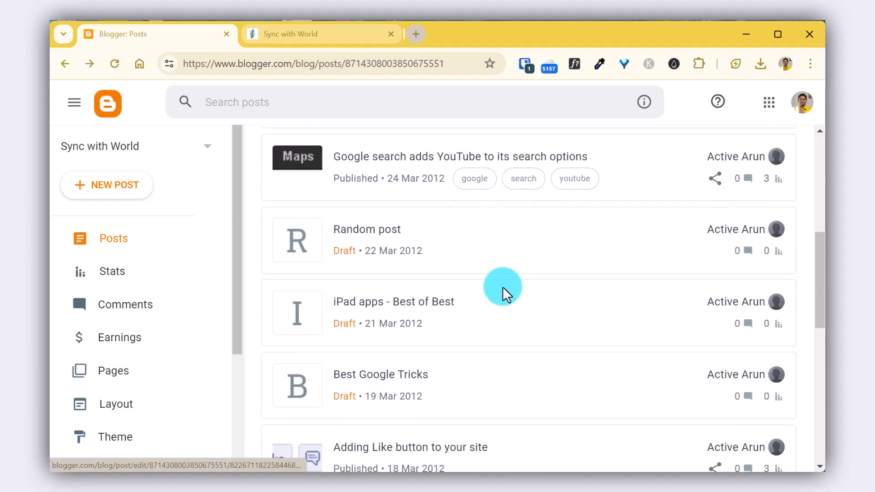
pyautogui.scroll(9, 502, 294)
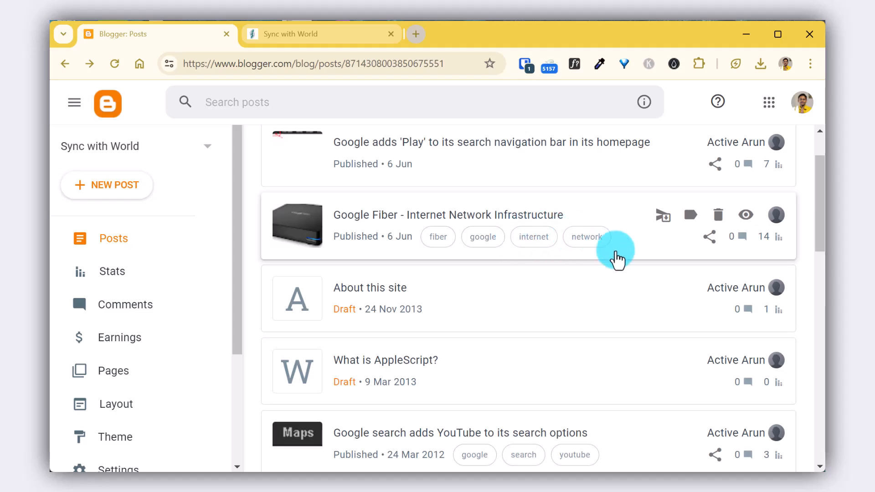
pyautogui.scroll(-7, 570, 274)
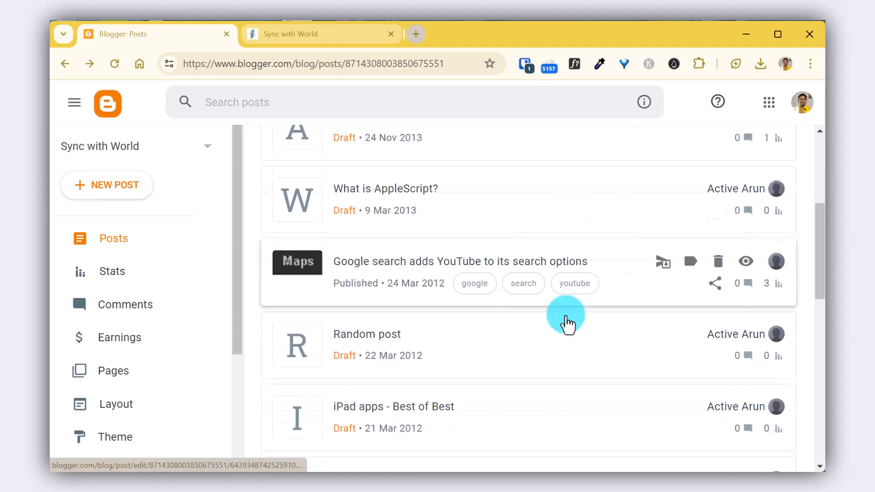
# Step: Look through the live blog's posts and navigation bar, and return to the Blogger posts list
pyautogui.click(332, 34)
pyautogui.scroll(-7, 273, 230)
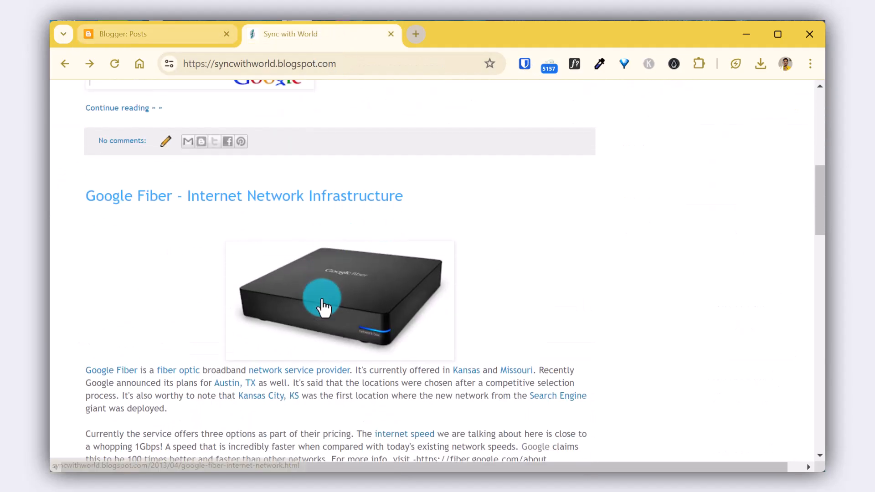
pyautogui.scroll(9, 322, 302)
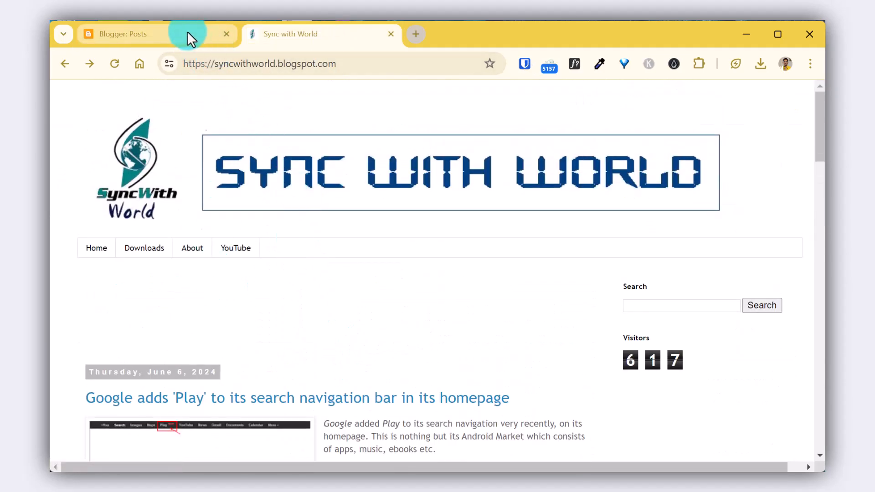
pyautogui.click(172, 39)
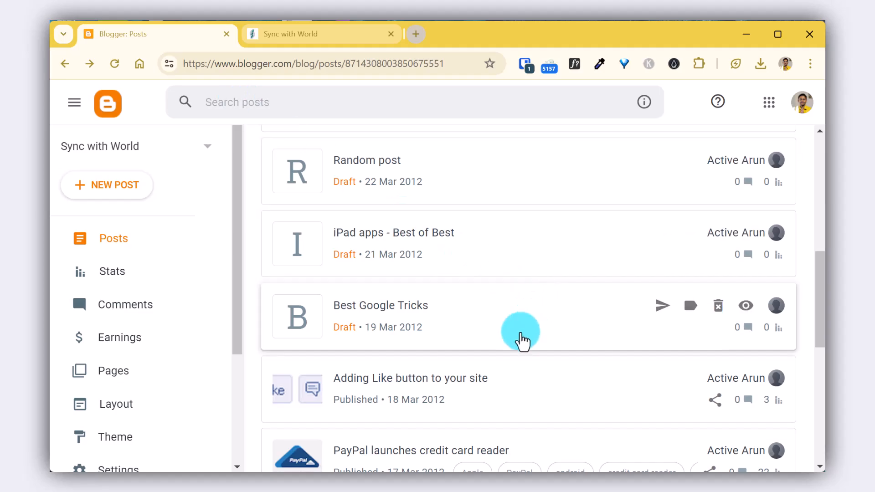
# Step: Open the post 'Google search adds YouTube to its search options', examine its labels and return to the posts list
pyautogui.scroll(5, 420, 209)
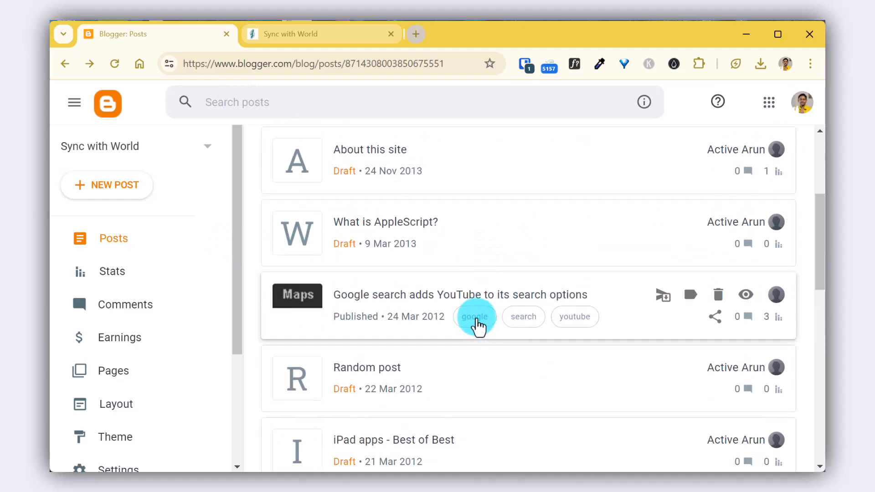
pyautogui.click(610, 298)
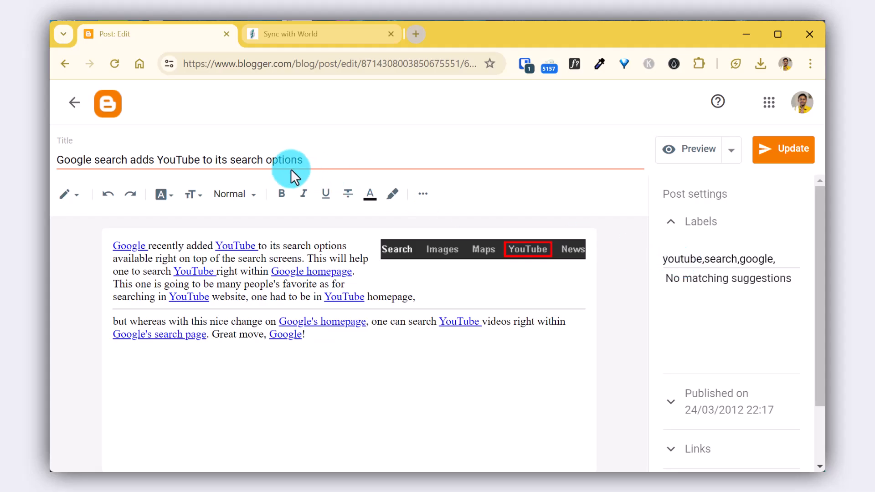
pyautogui.click(73, 102)
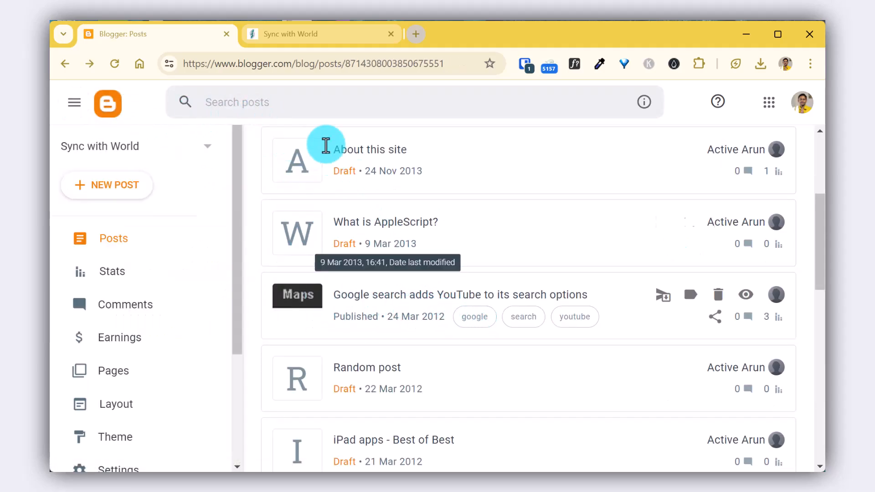
# Step: Switch to the live blog, open the Google Fiber post and look through it for its labels
pyautogui.click(314, 34)
pyautogui.scroll(-8, 297, 402)
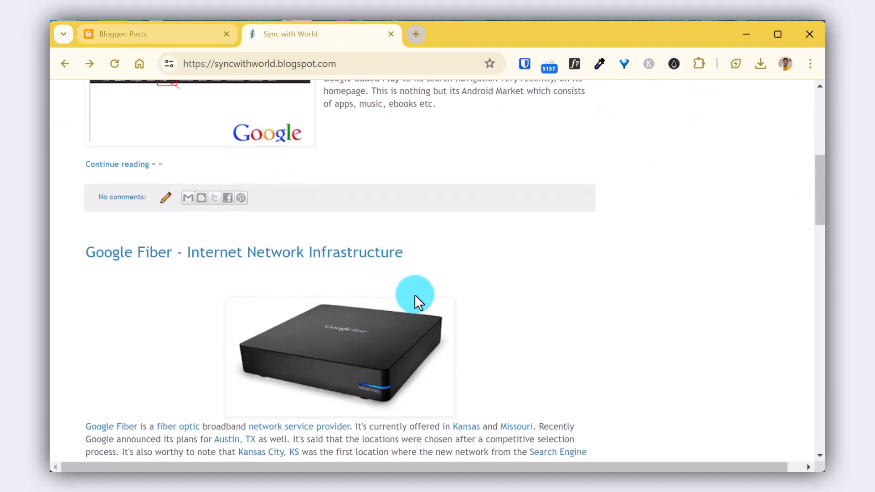
pyautogui.scroll(-2, 416, 305)
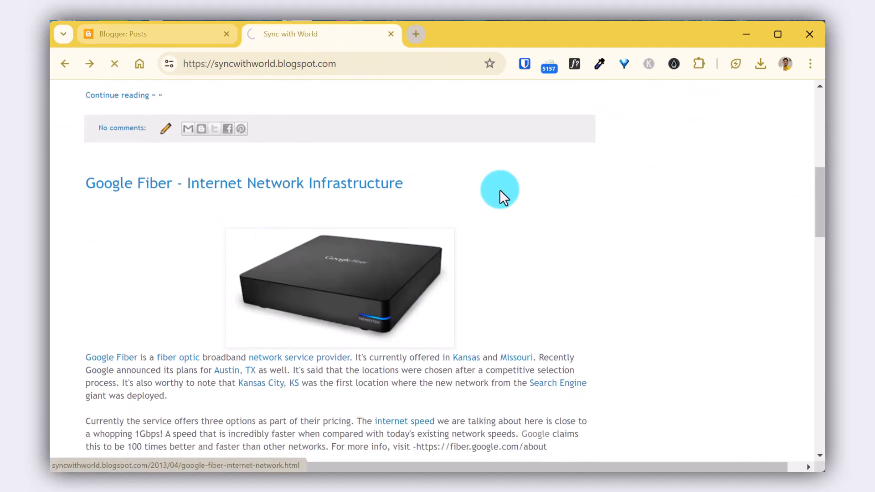
pyautogui.scroll(-8, 456, 201)
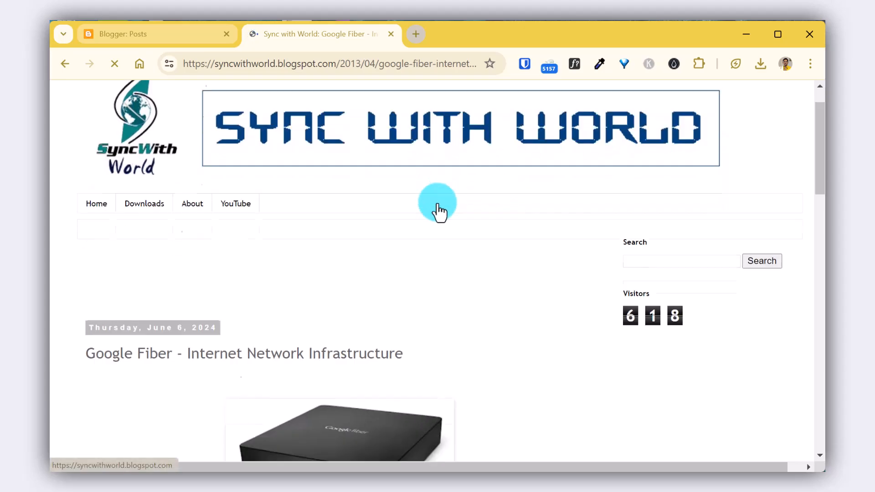
pyautogui.scroll(-3, 416, 214)
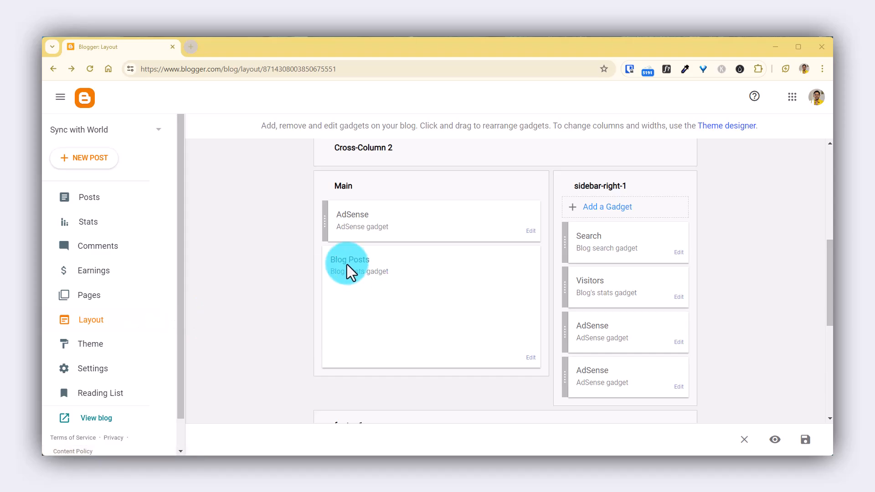
# Step: Turn on label display with the prefix 'Labels:' in the Blog Posts gadget settings and save the gadget
pyautogui.click(531, 359)
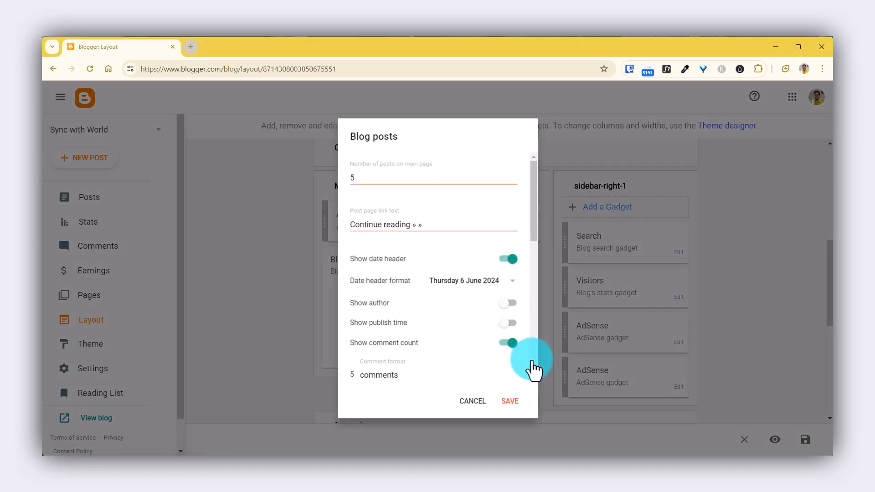
pyautogui.scroll(-3, 455, 294)
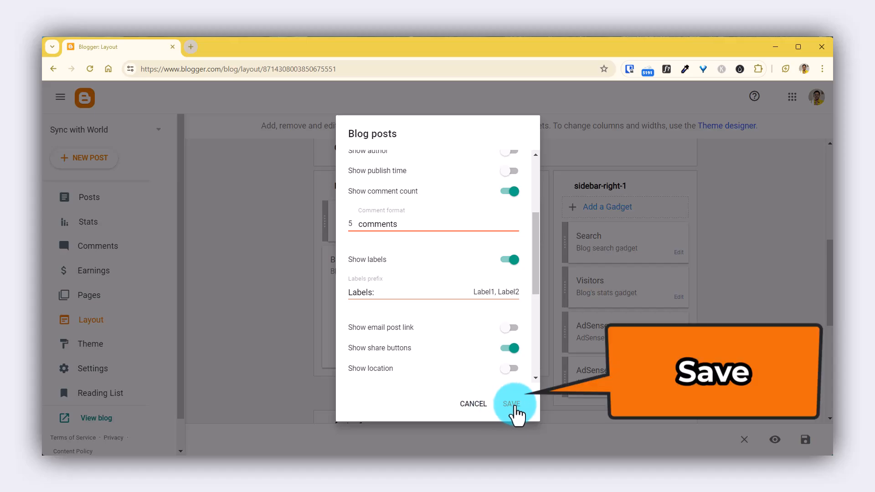
pyautogui.click(512, 405)
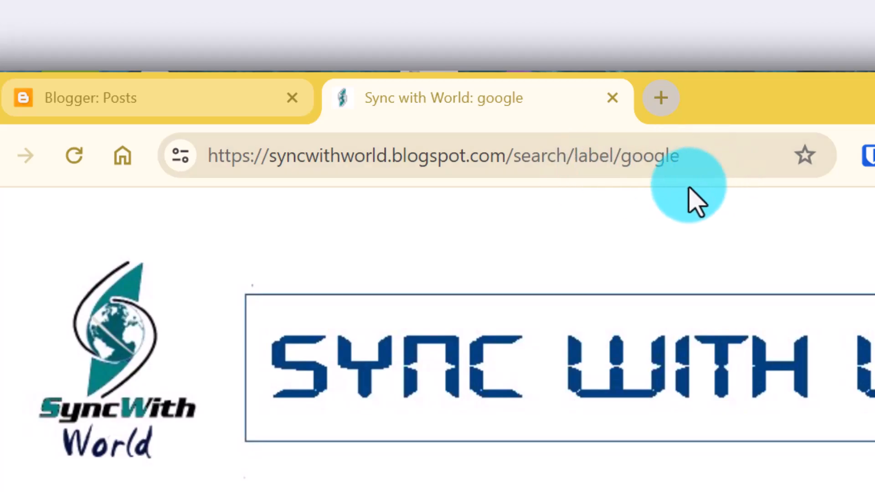
# Step: Examine the address of the live blog's google label page and the posts listed on it
pyautogui.moveTo(698, 157); pyautogui.dragTo(150, 184)
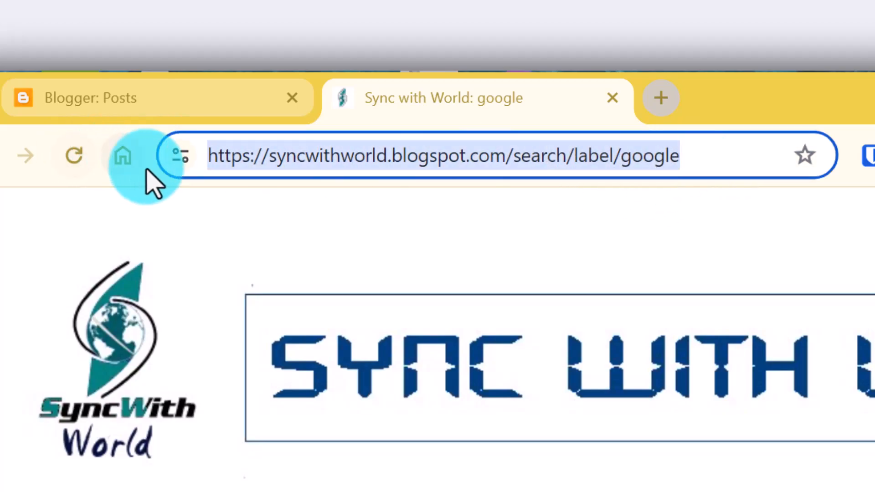
pyautogui.scroll(-5, 475, 313)
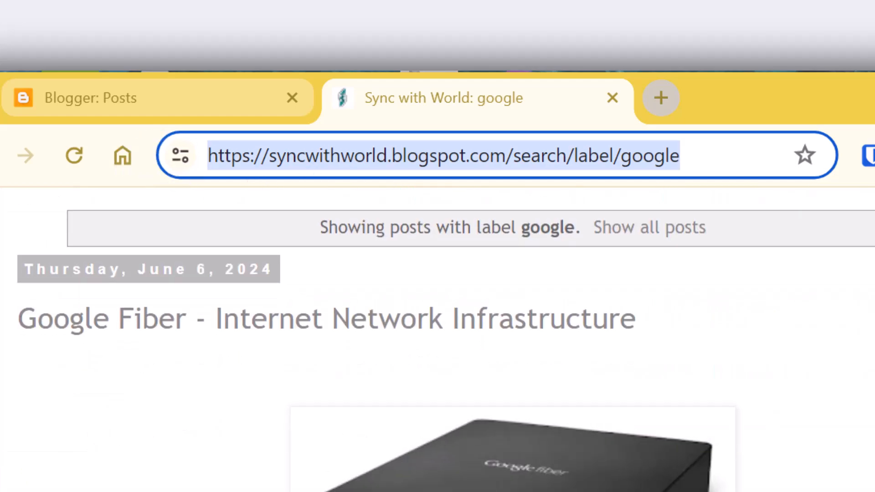
pyautogui.scroll(5, 613, 319)
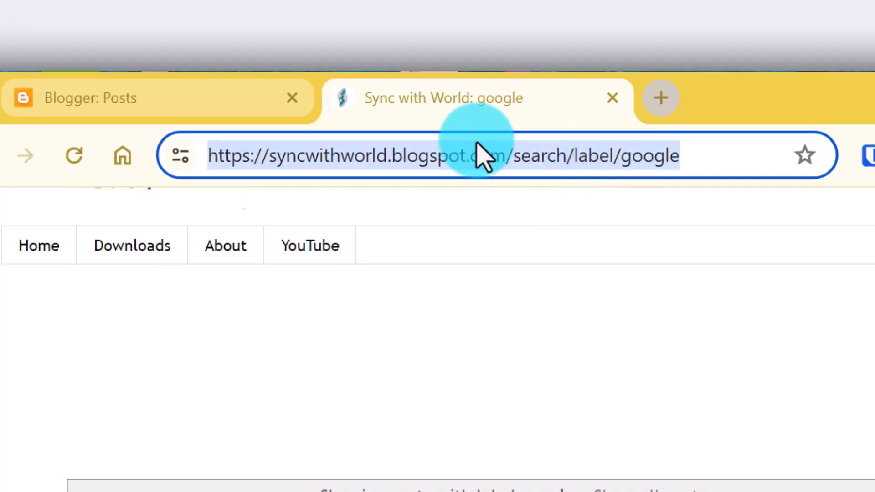
# Step: Return to Blogger, open the Pages gadget in the layout for editing and start a new item
pyautogui.click(206, 100)
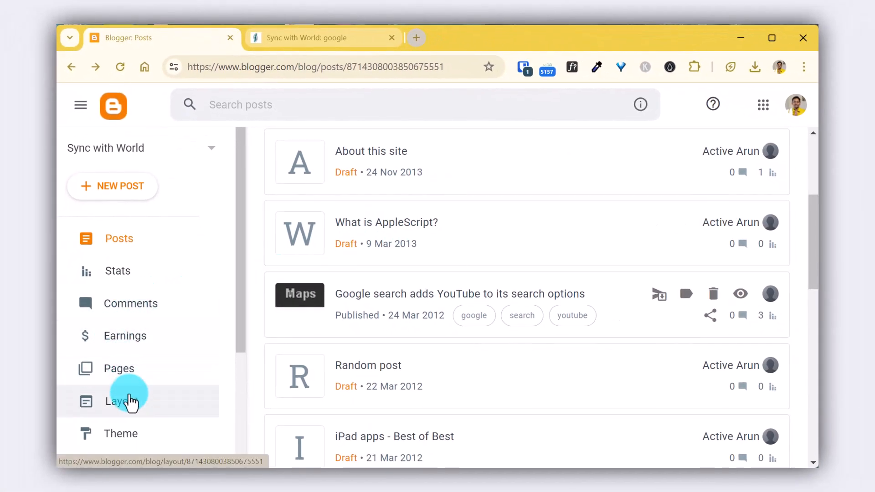
pyautogui.click(124, 402)
pyautogui.scroll(-4, 508, 271)
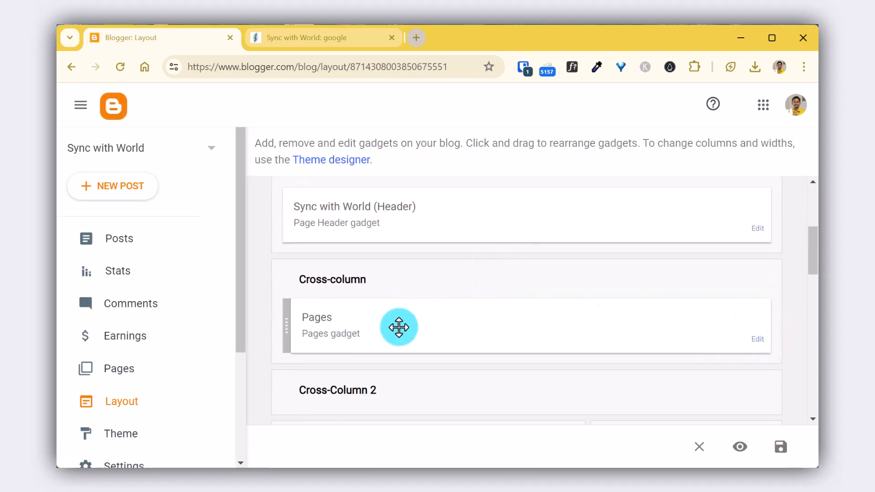
pyautogui.click(757, 340)
pyautogui.scroll(-3, 465, 313)
pyautogui.click(533, 313)
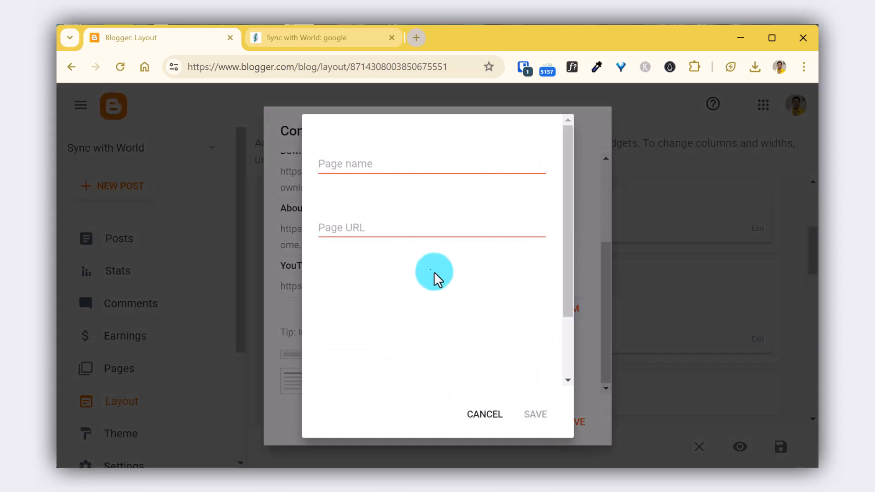
pyautogui.click(341, 226)
pyautogui.click(422, 260)
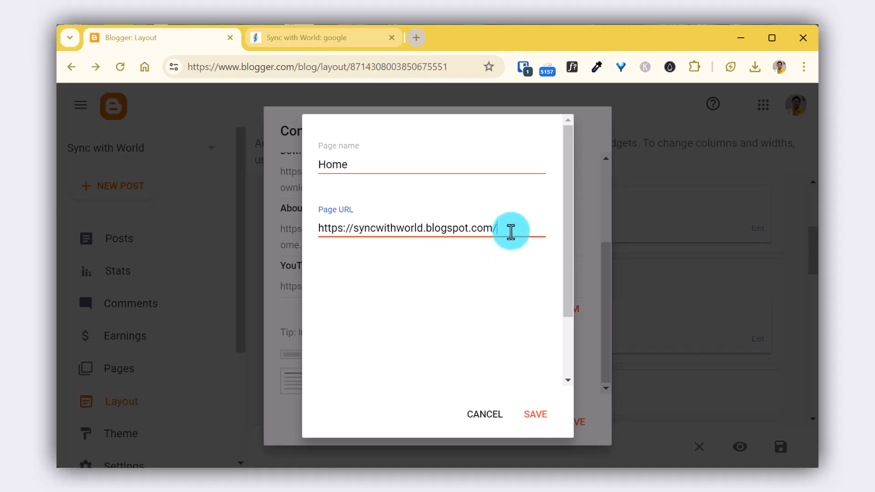
pyautogui.write('search/label')
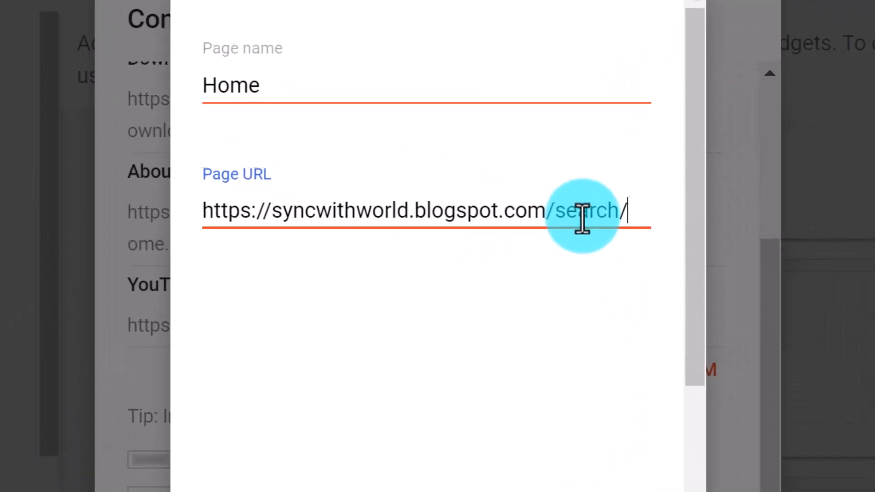
pyautogui.write('/')
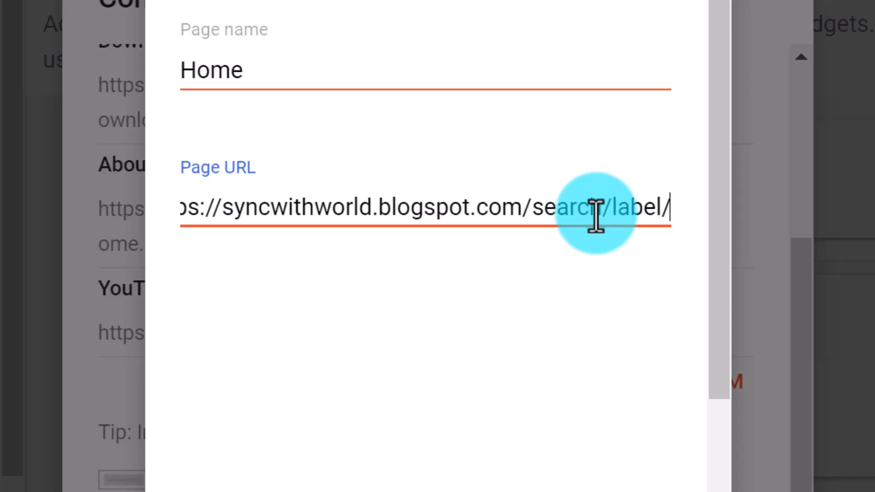
pyautogui.write('google')
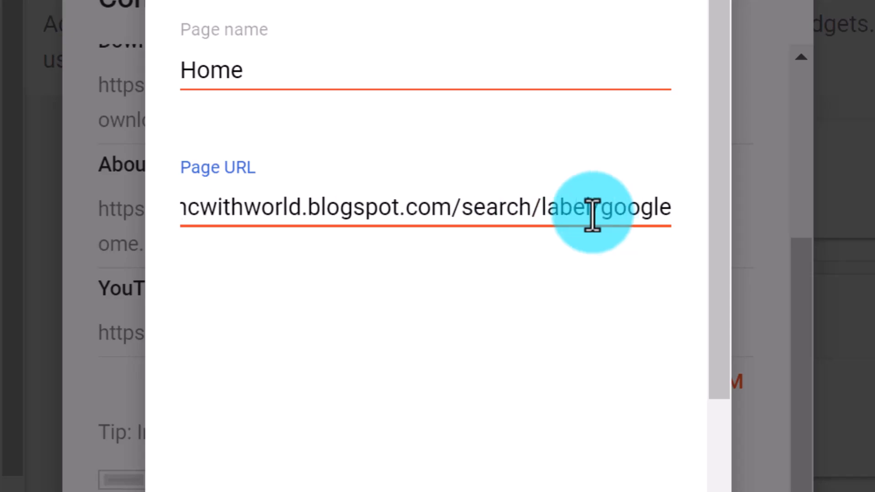
# Step: Name the new menu item 'Google Posts' and save it to the page list
pyautogui.doubleClick(348, 69)
pyautogui.write('Googl')
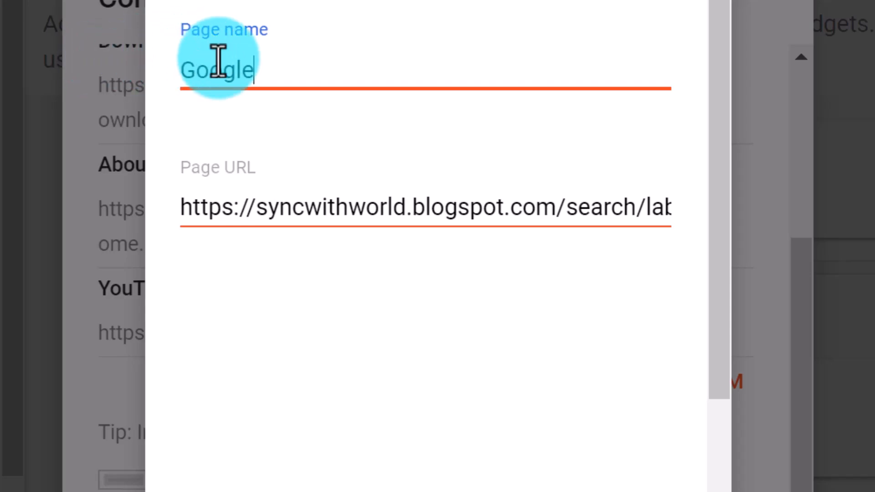
pyautogui.write('e Posts')
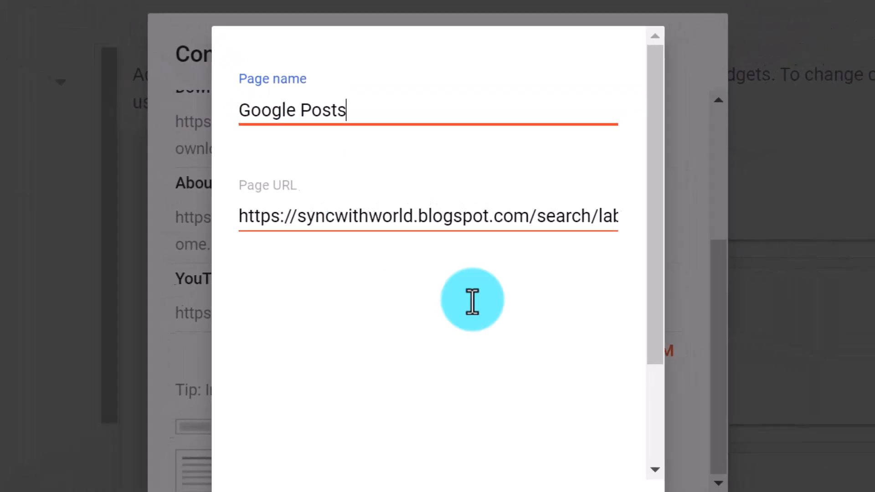
pyautogui.click(549, 437)
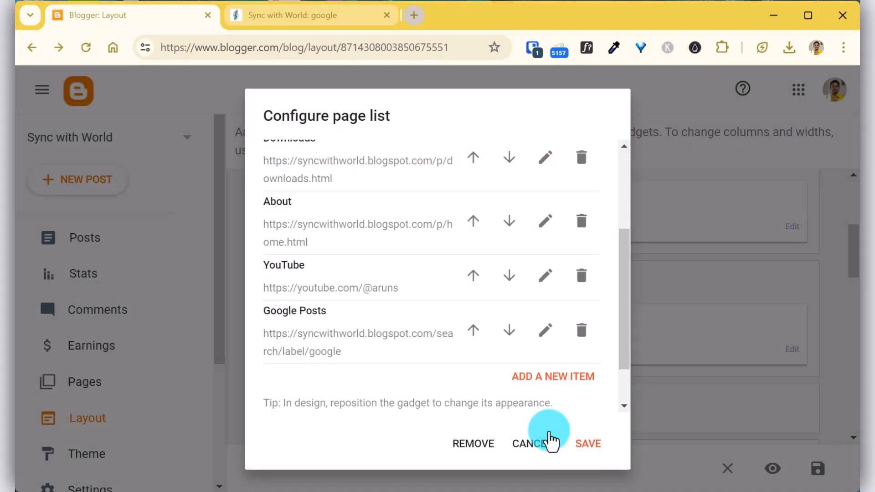
# Step: Save the configured page list and the blog layout
pyautogui.scroll(-2, 539, 319)
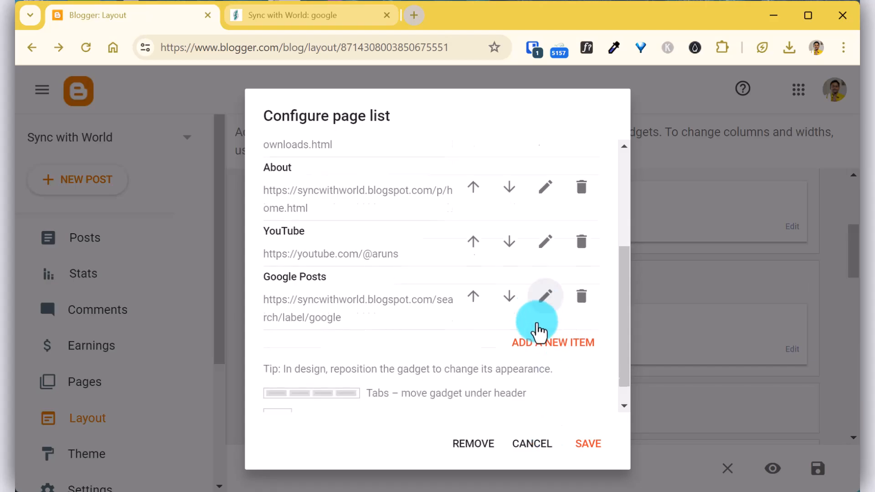
pyautogui.click(593, 446)
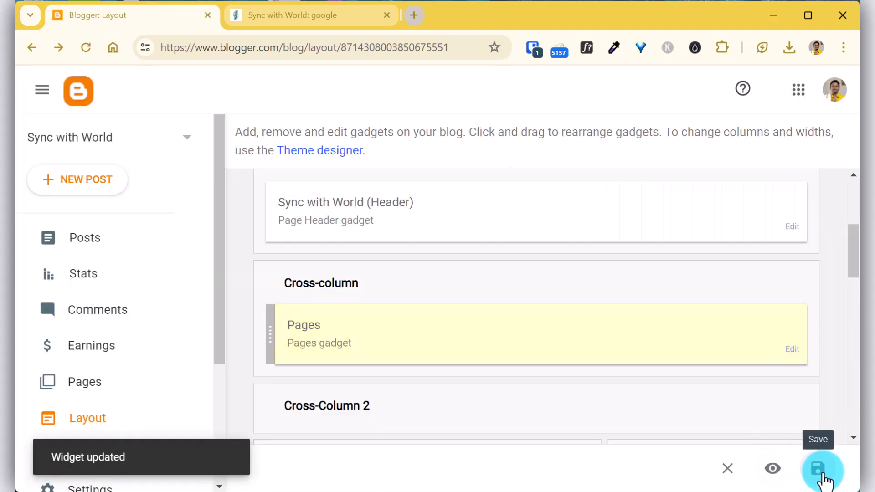
pyautogui.click(818, 470)
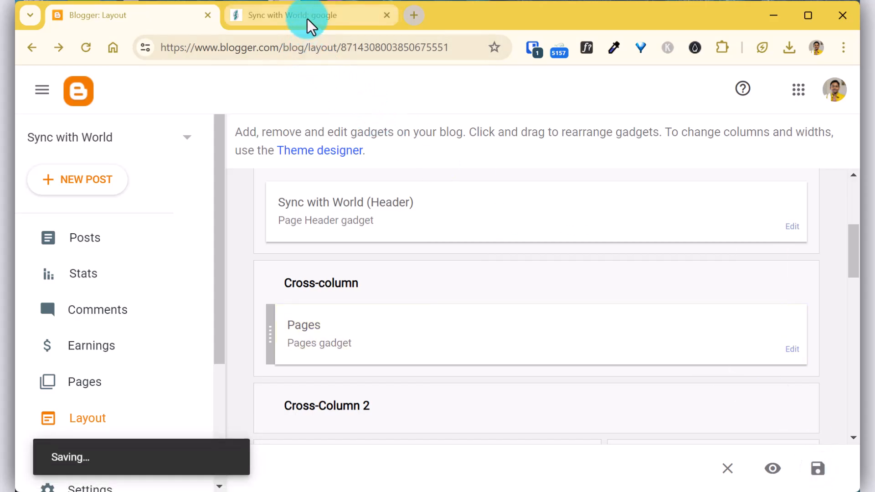
# Step: Reload the live blog's google label page, check its navigation bar and show all posts
pyautogui.click(307, 16)
pyautogui.click(83, 43)
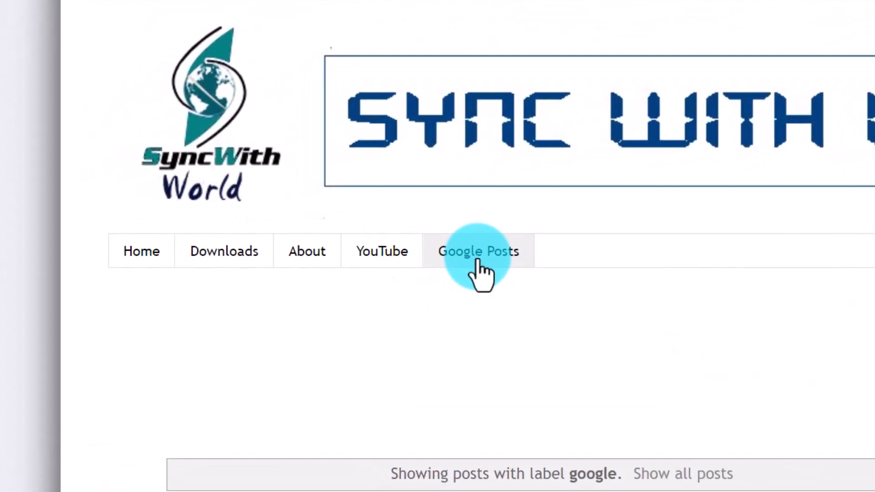
pyautogui.scroll(-5, 690, 371)
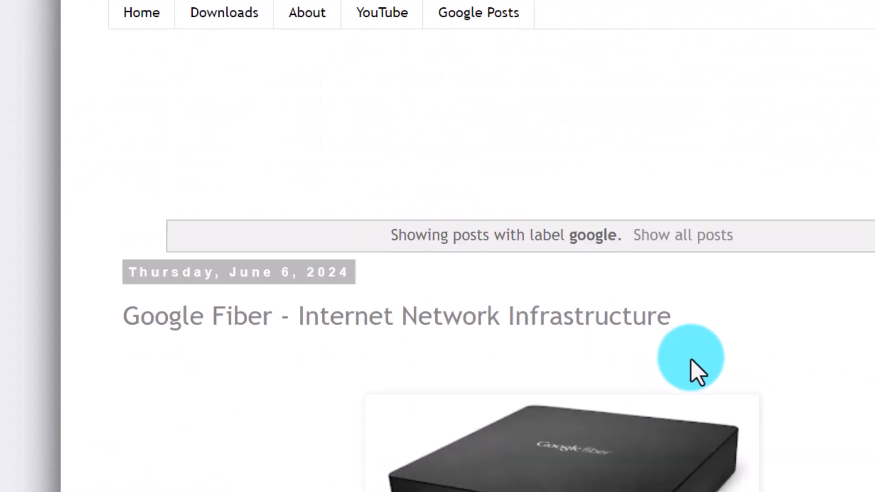
pyautogui.click(690, 241)
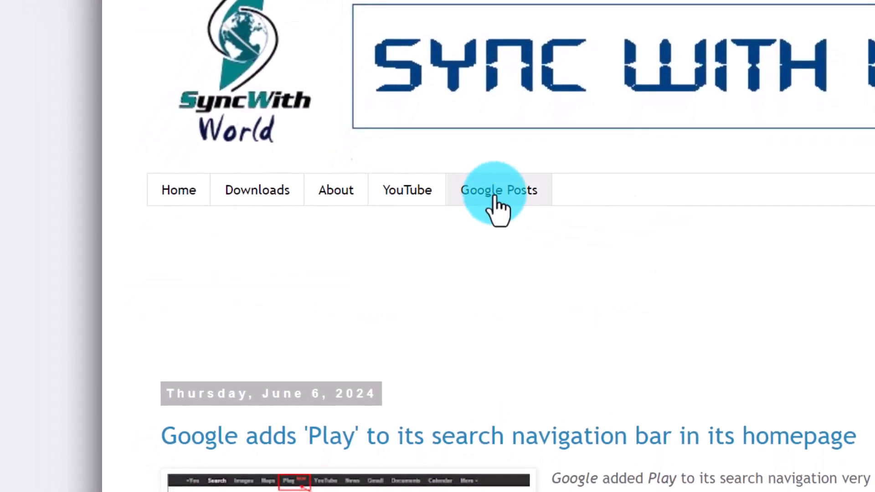
# Step: Test the Google Posts link in the navigation bar and look through the posts filtered by that label
pyautogui.click(496, 200)
pyautogui.scroll(-15, 596, 336)
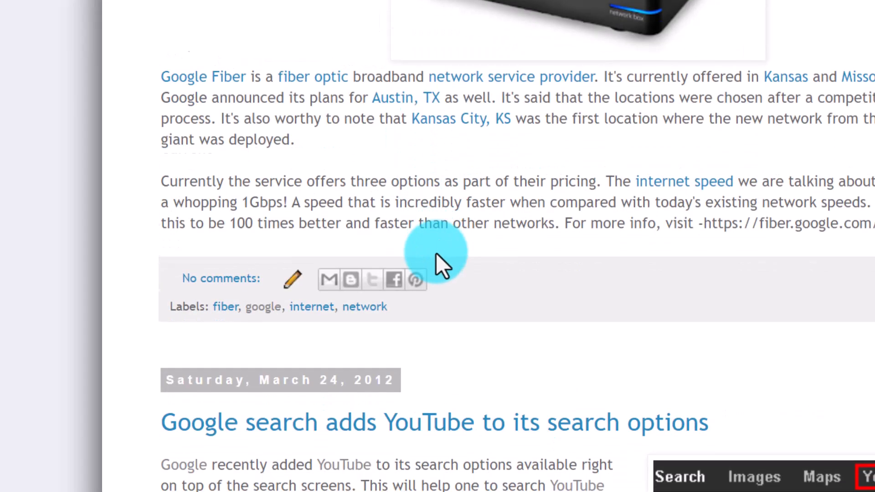
pyautogui.scroll(-15, 433, 254)
pyautogui.scroll(20, 474, 232)
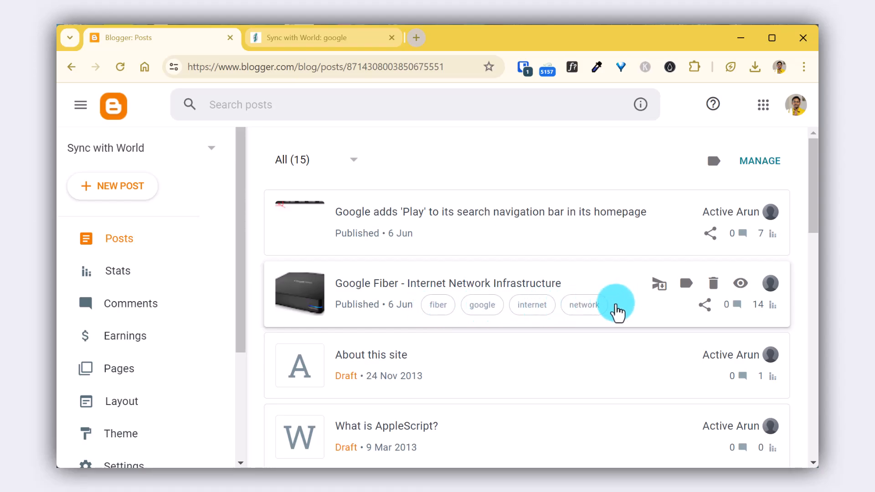
# Step: Review the post labels in the Blogger posts list and compare them with the live blog's Google Posts page
pyautogui.scroll(-4, 532, 287)
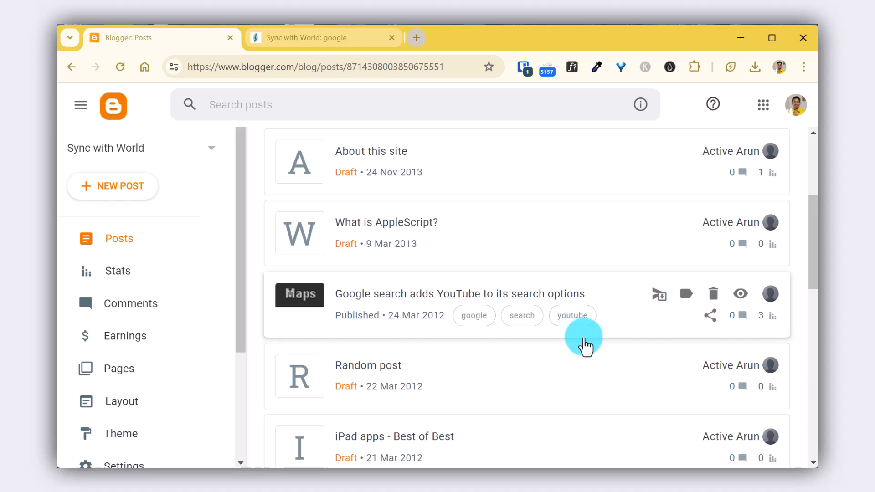
pyautogui.scroll(-5, 538, 258)
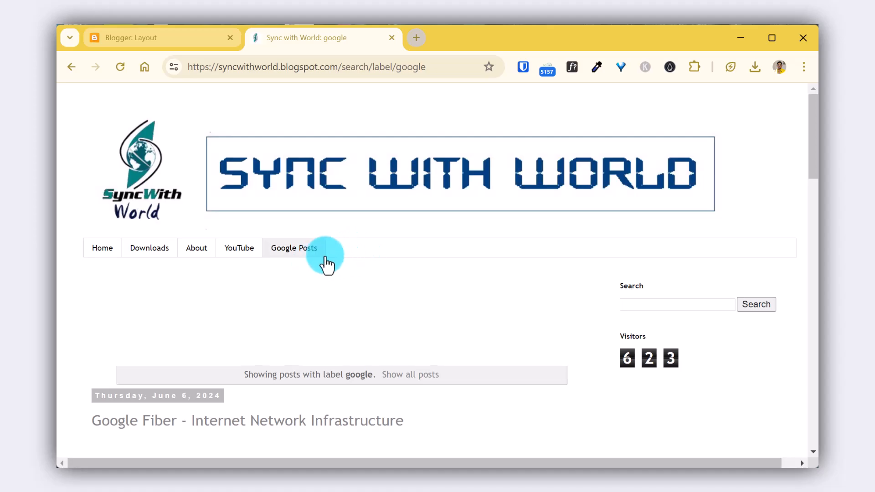
pyautogui.scroll(-7, 352, 310)
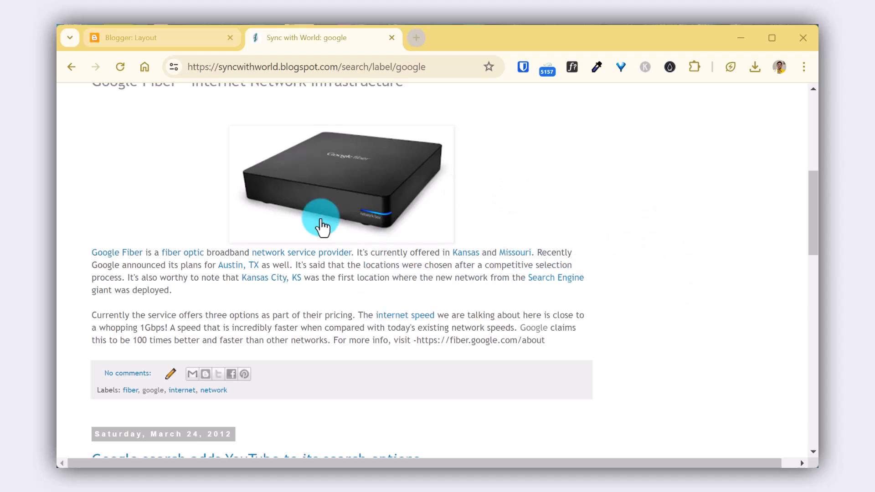
pyautogui.scroll(4, 449, 321)
pyautogui.scroll(3, 445, 337)
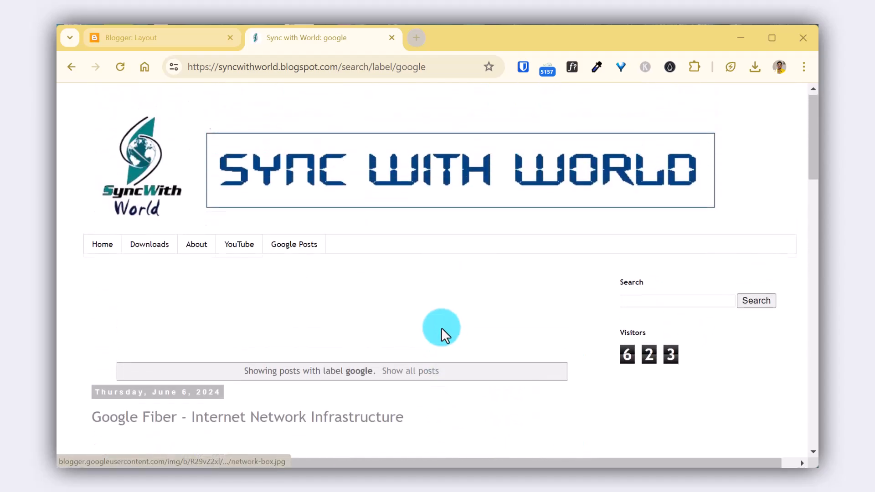
pyautogui.scroll(-3, 480, 242)
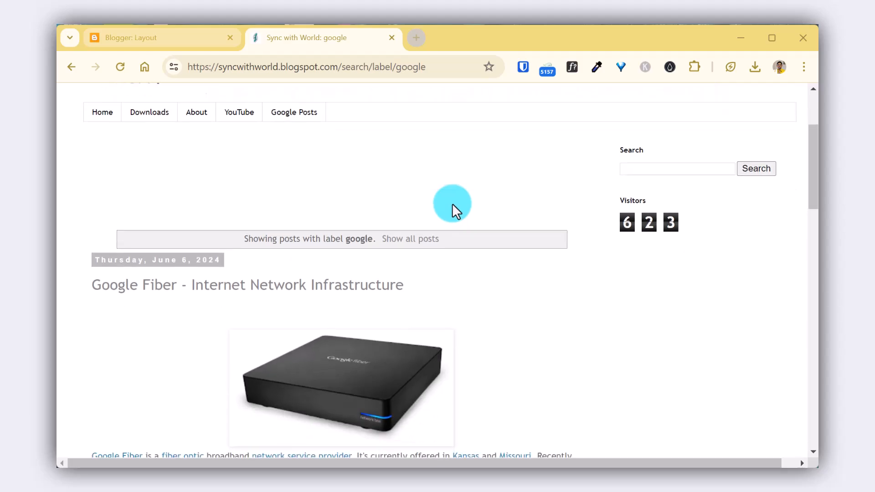